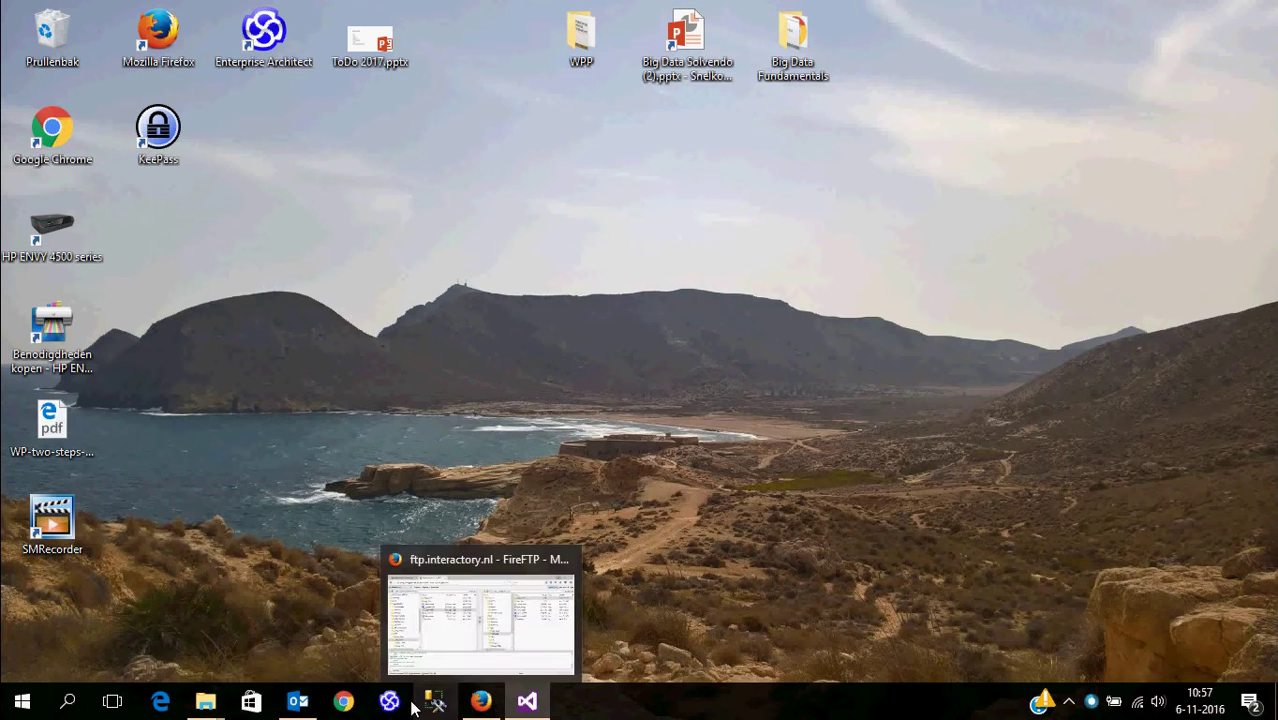
# Step: Open Google Chrome and go to the website wpp.interactory.nl
pyautogui.click(344, 702)
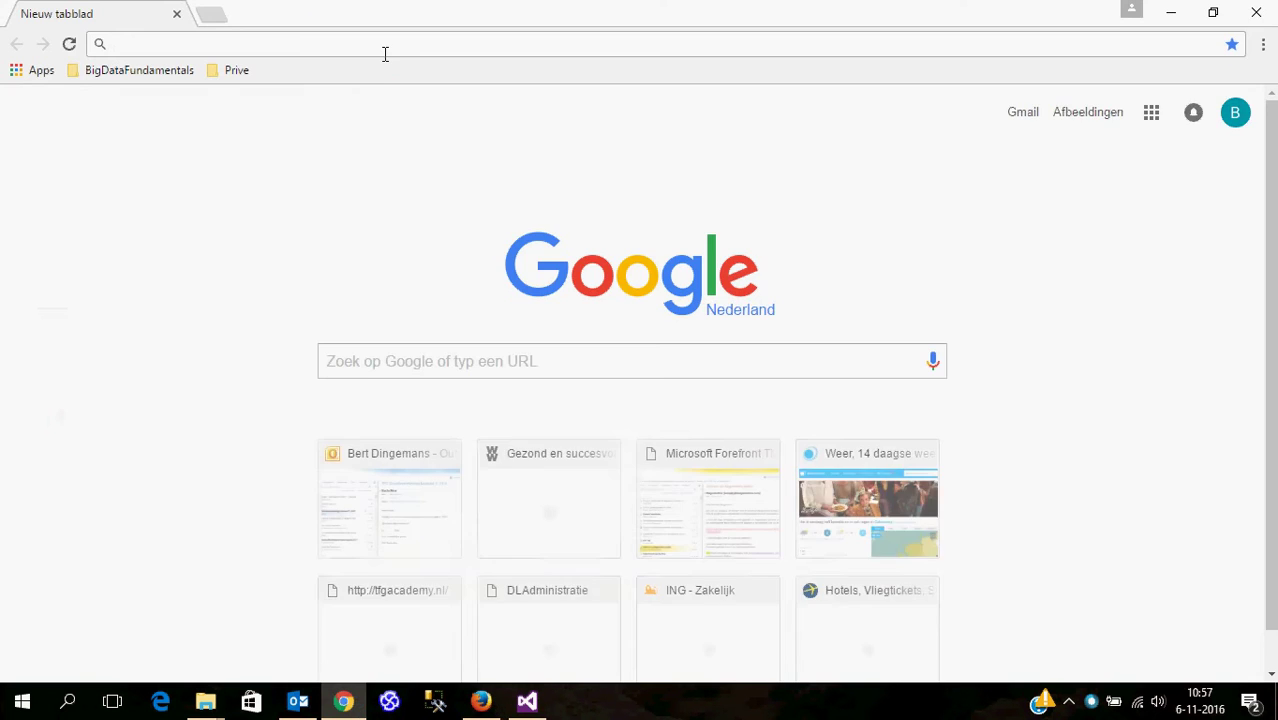
pyautogui.write('wpp.int')
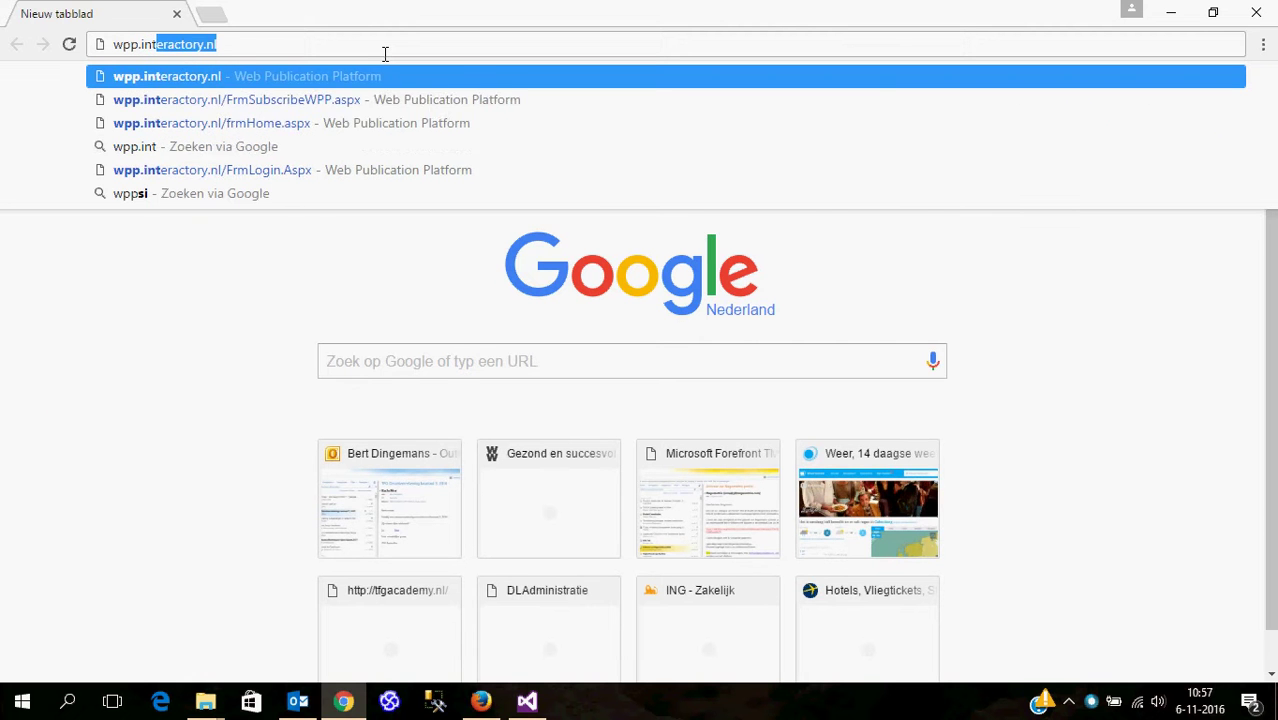
pyautogui.write('eracto')
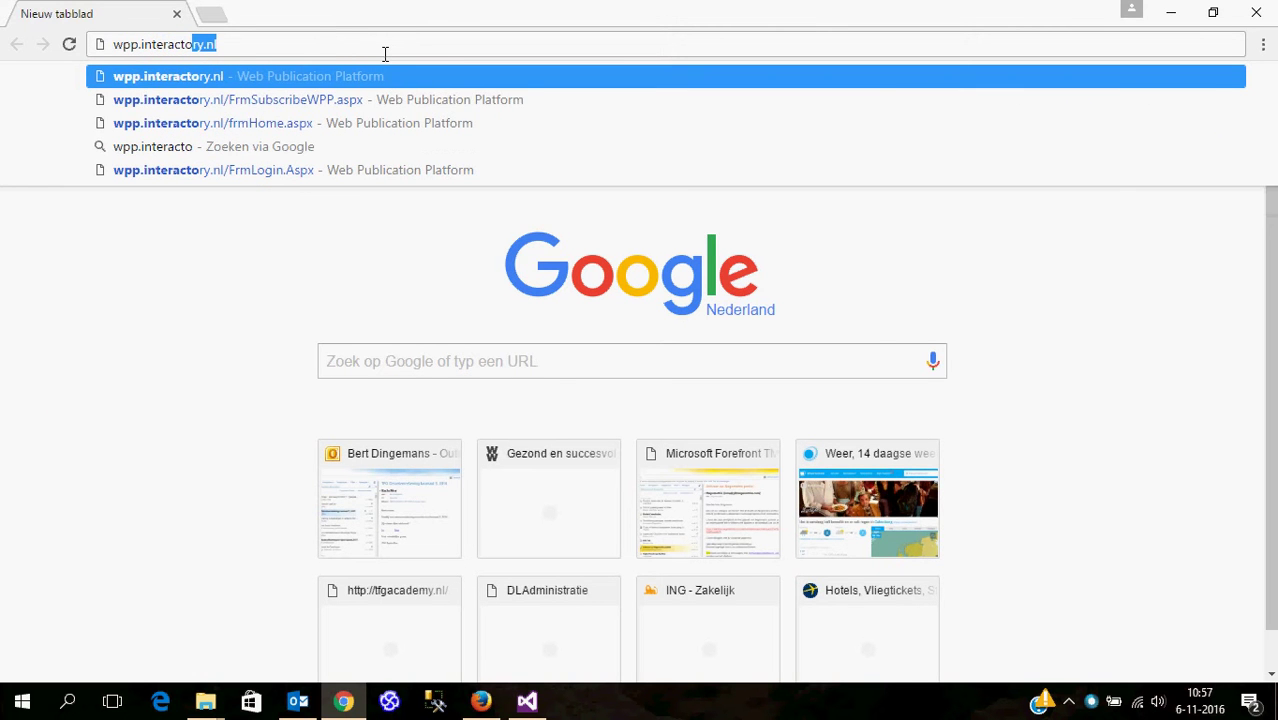
pyautogui.press('Return')
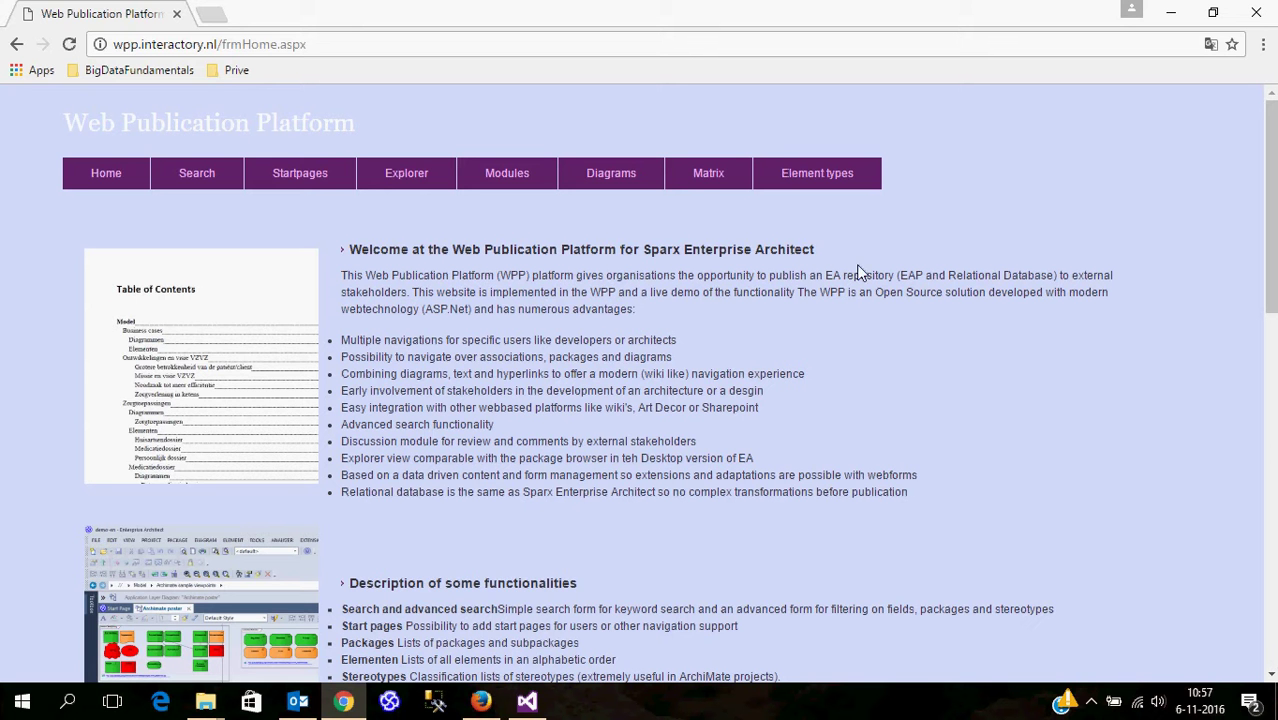
# Step: Open the Application layer diagram from the list of diagrams and view it in full
pyautogui.click(603, 186)
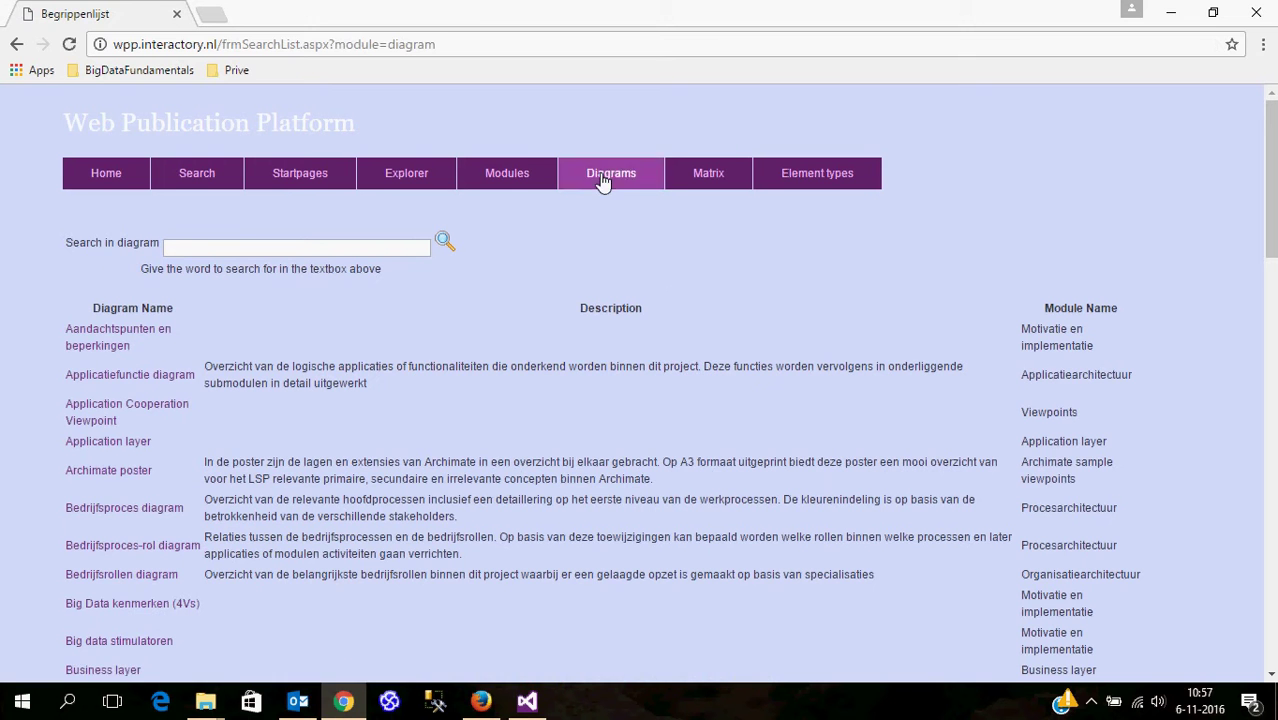
pyautogui.click(94, 444)
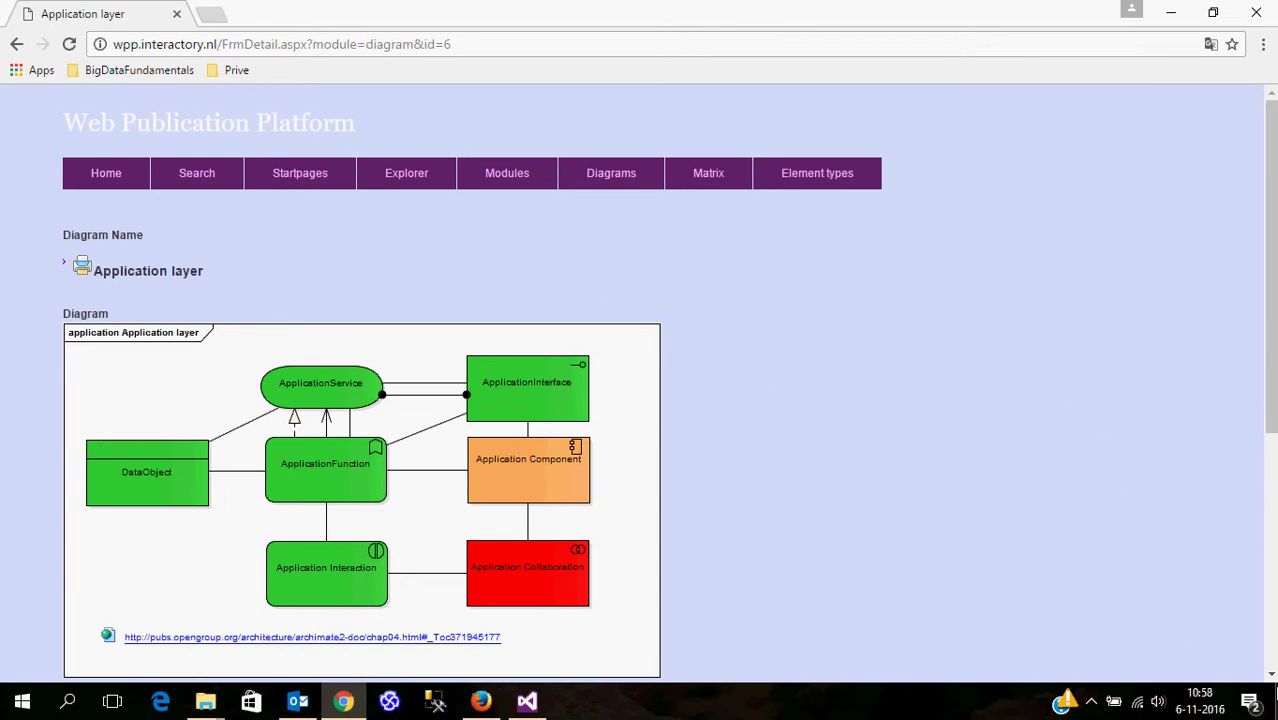
pyautogui.click(1272, 675)
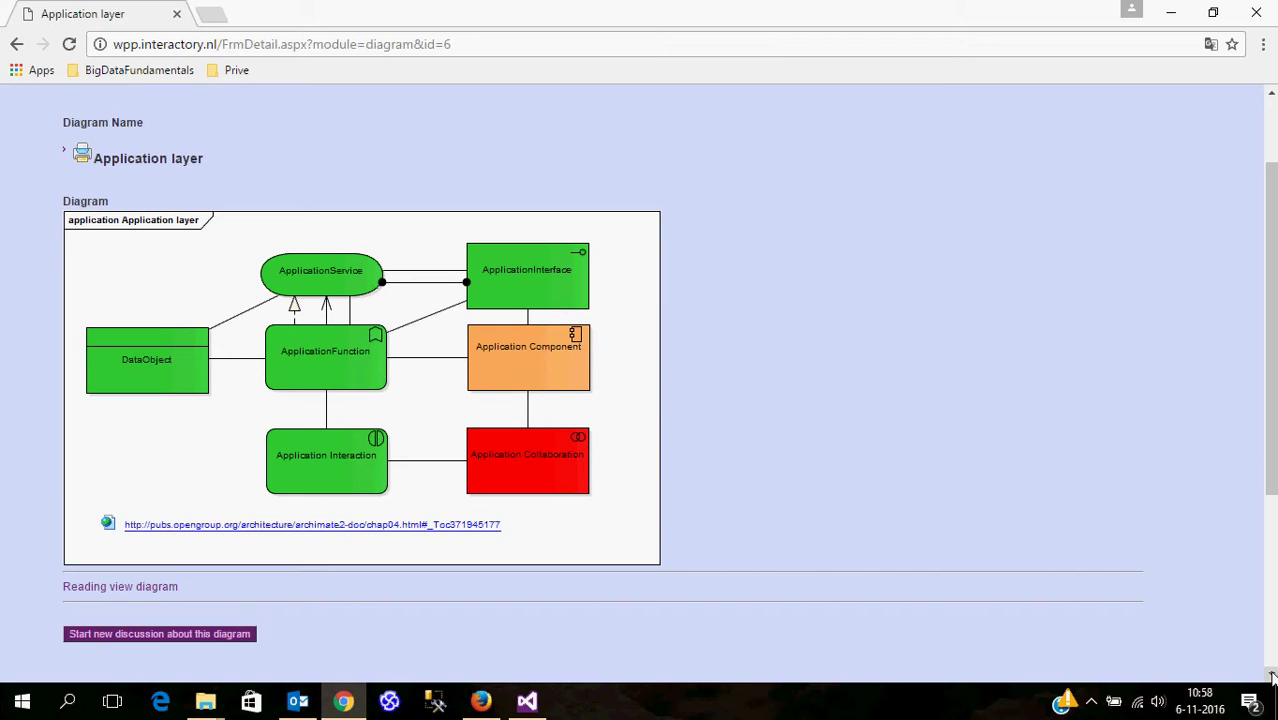
# Step: Open the ApplicationFunction element from the diagram and follow its link to the Application Cooperation Viewpoint diagram
pyautogui.click(329, 359)
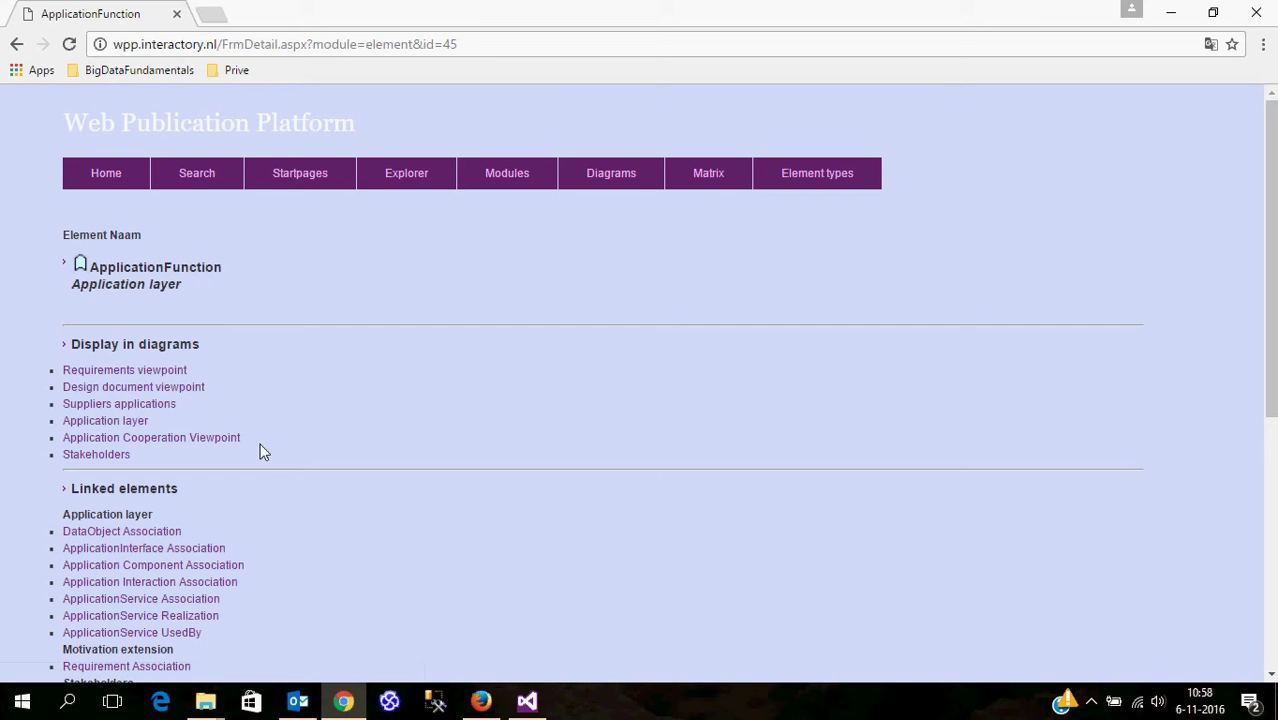
pyautogui.click(104, 437)
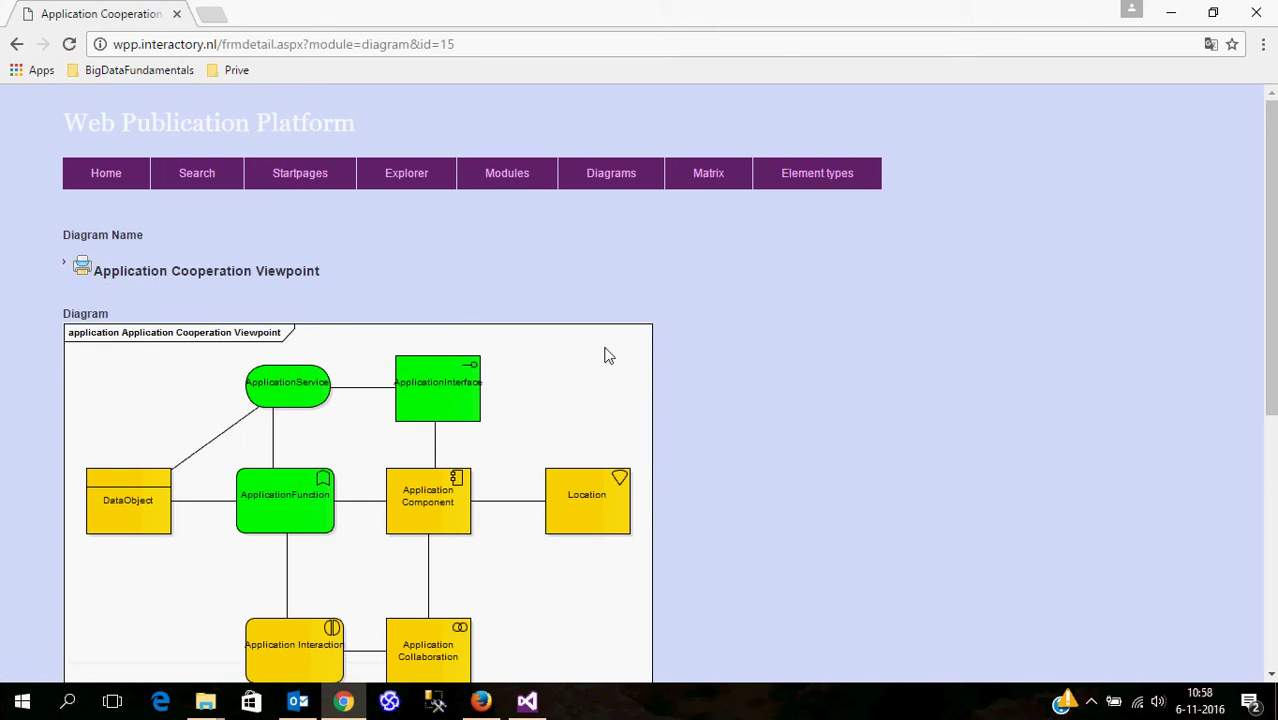
pyautogui.click(1272, 675)
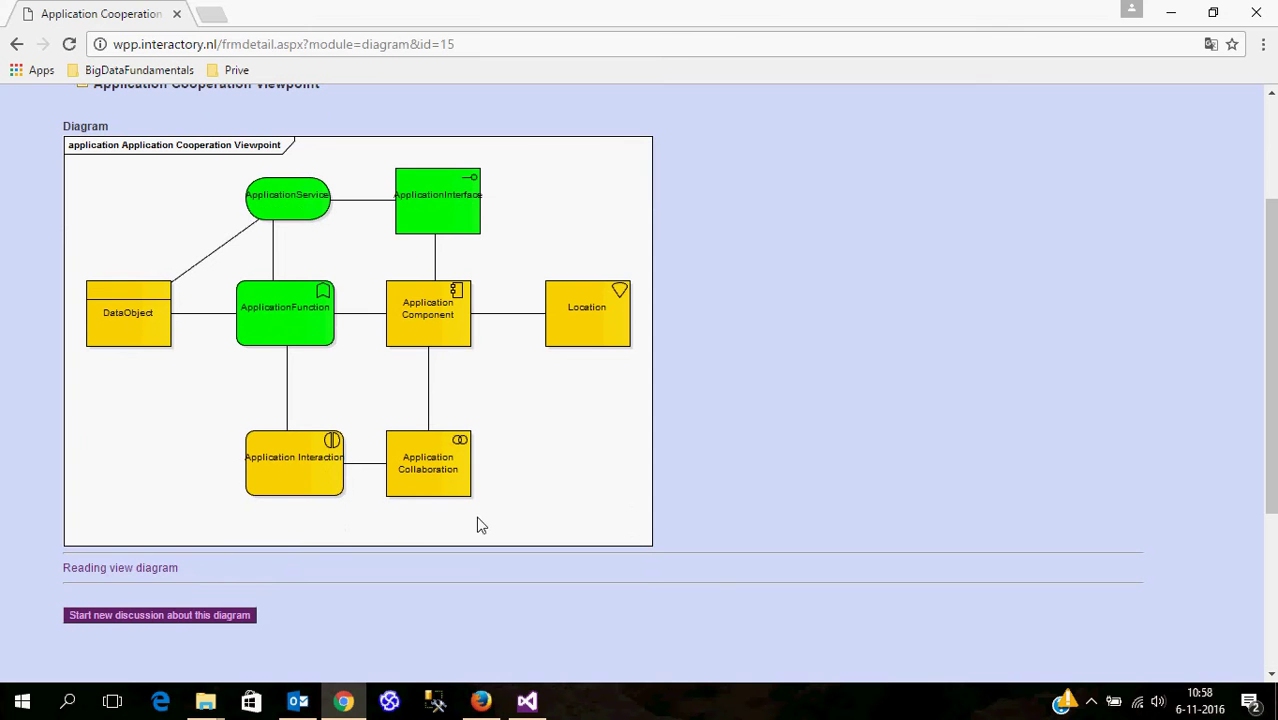
# Step: Open the reading view of the Application Cooperation Viewpoint diagram and look through its element descriptions
pyautogui.click(125, 567)
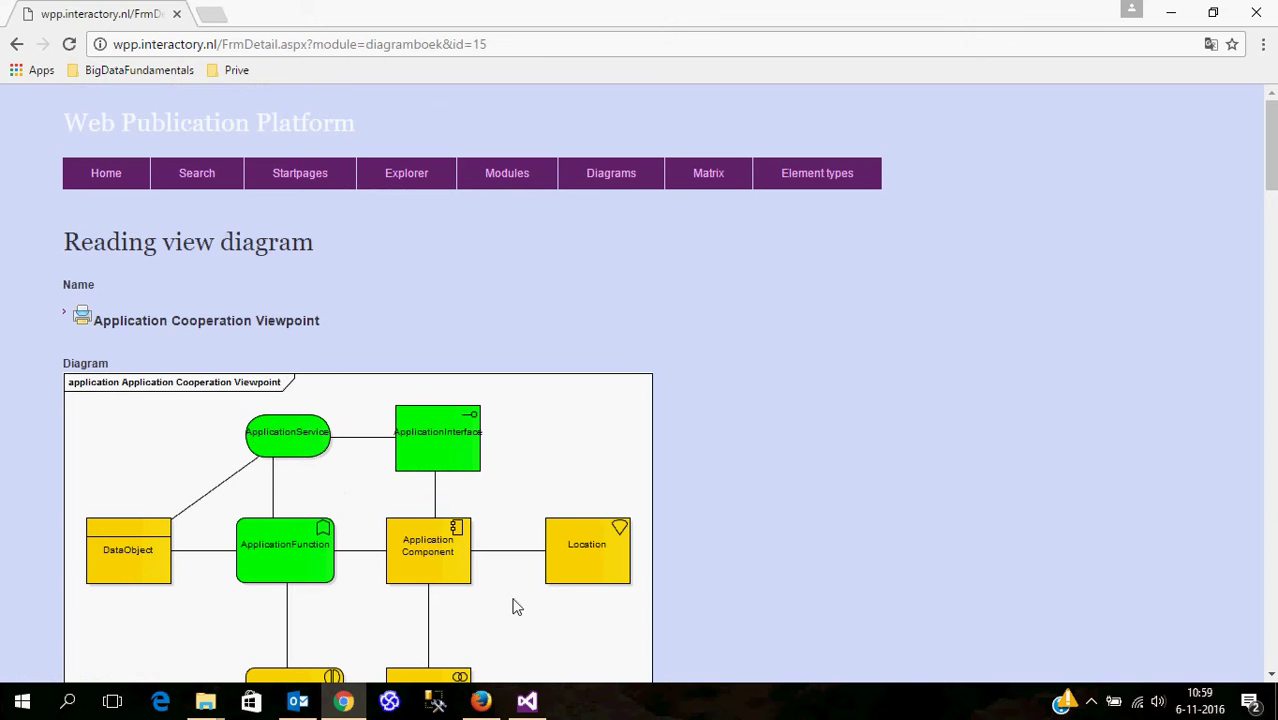
pyautogui.click(1272, 676)
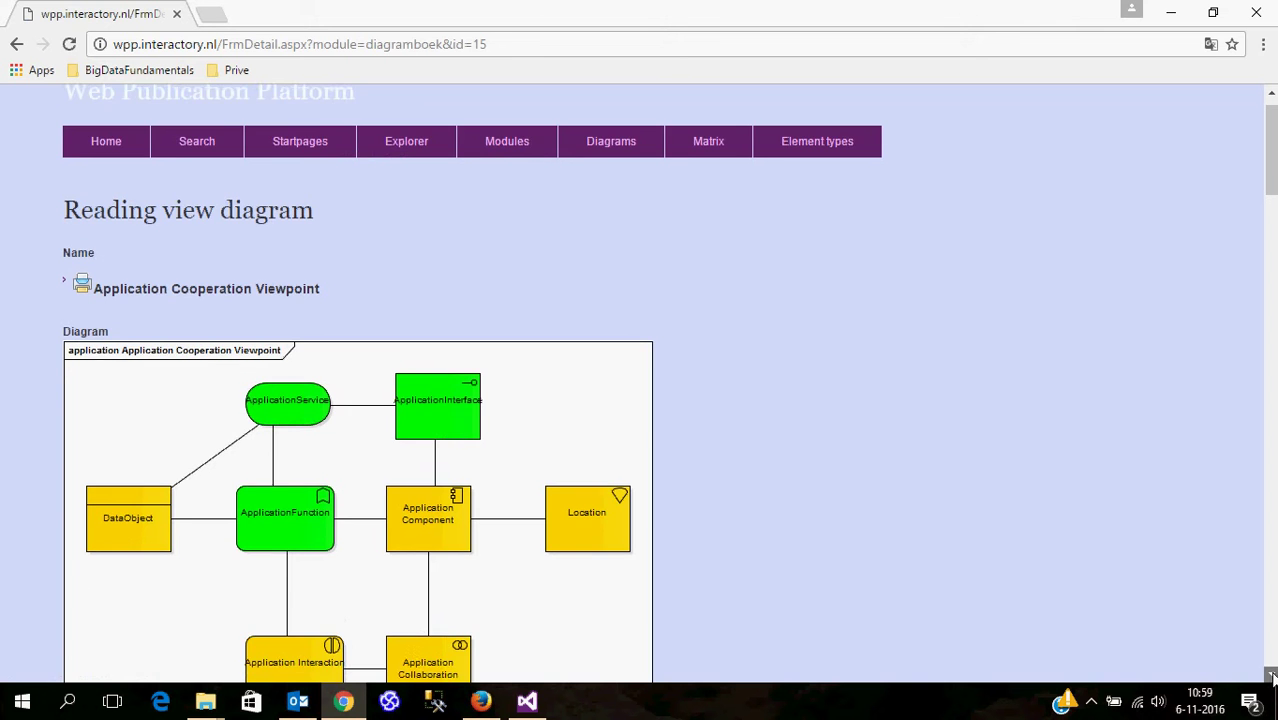
pyautogui.moveTo(1272, 676); pyautogui.dragTo(1272, 677)
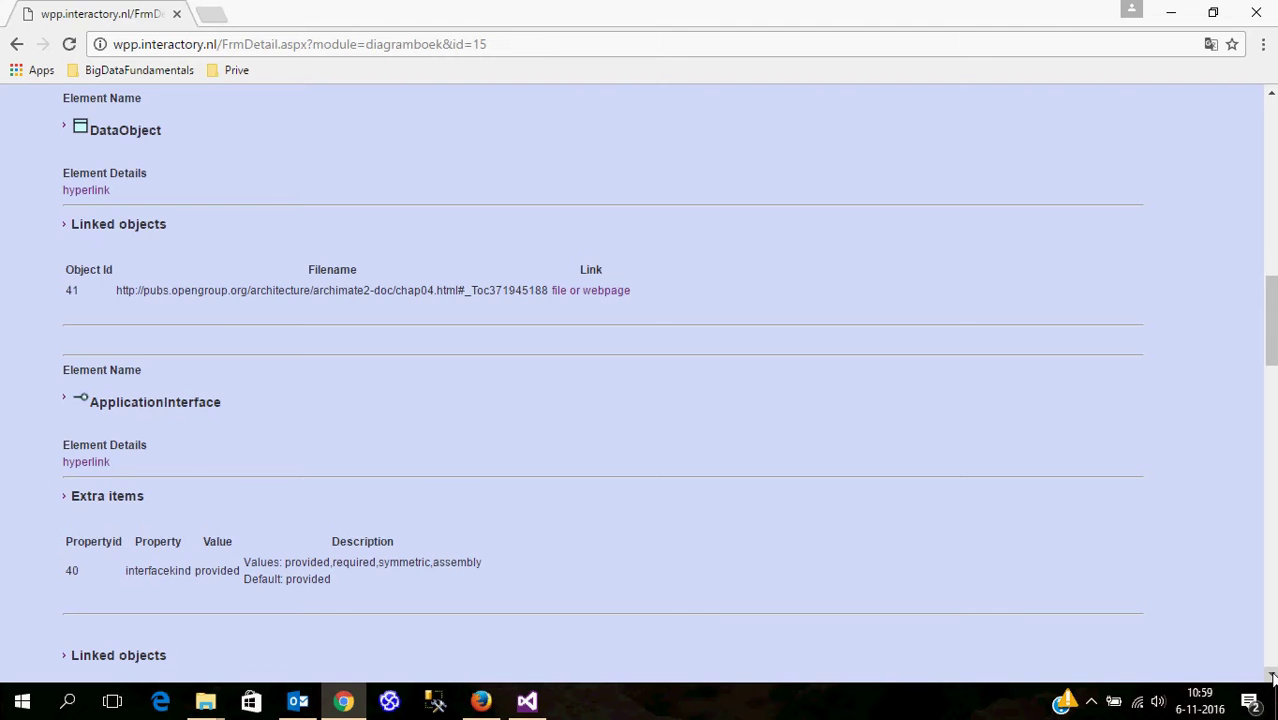
pyautogui.scroll(-15, 1272, 678)
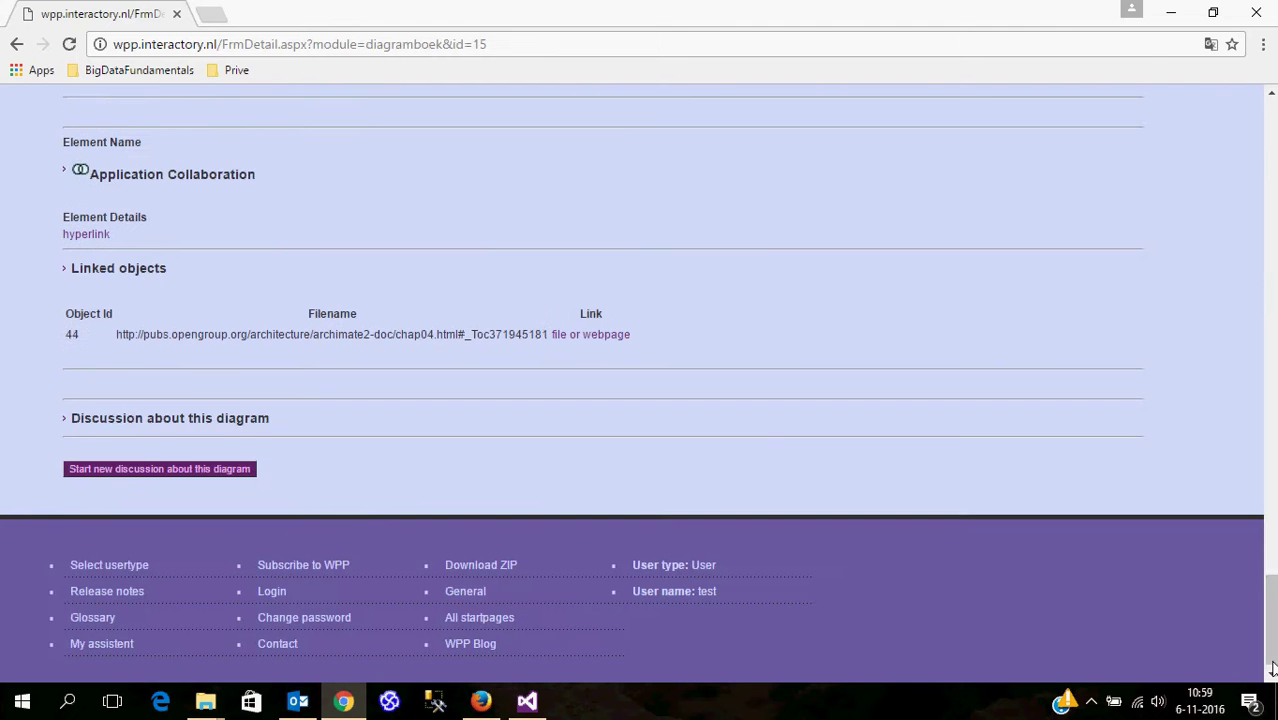
pyautogui.scroll(1, 1270, 188)
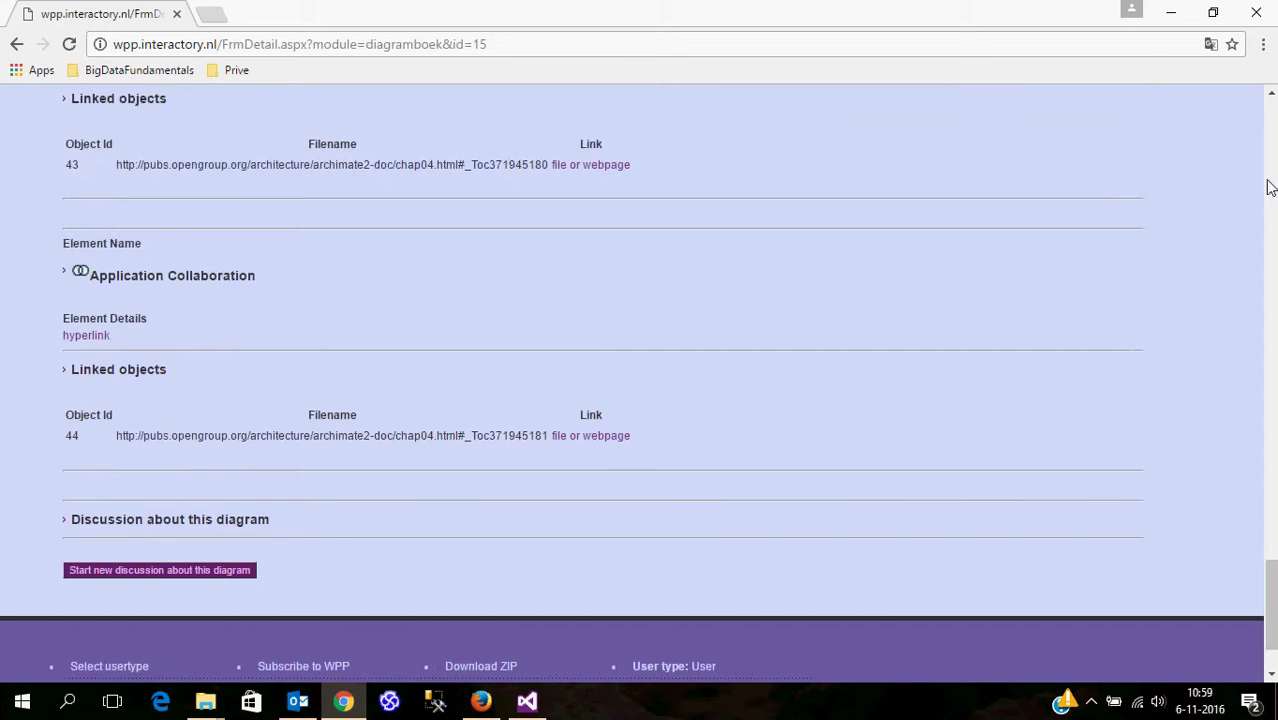
pyautogui.moveTo(1270, 188); pyautogui.dragTo(1273, 110)
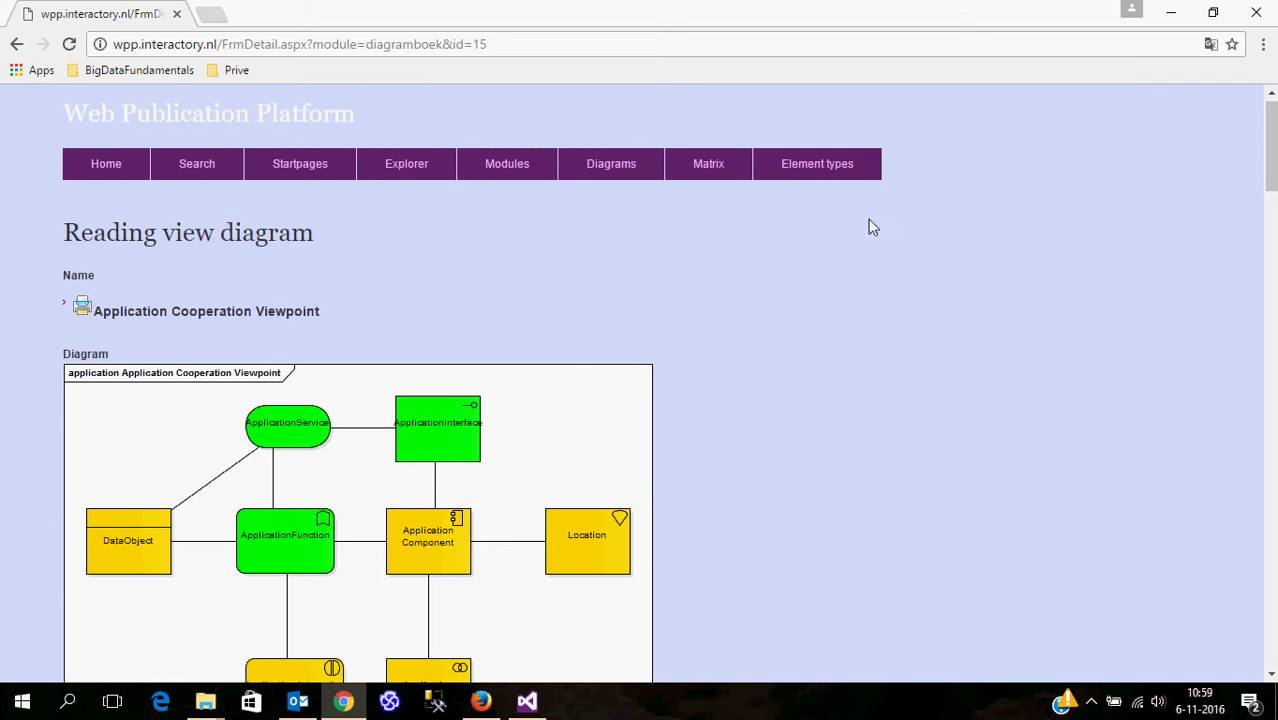
# Step: Open the Explorer and expand the repository tree through TFG Academy Cursus IS and Submodules to the diagrams in Applicatiearchitectuur
pyautogui.click(418, 168)
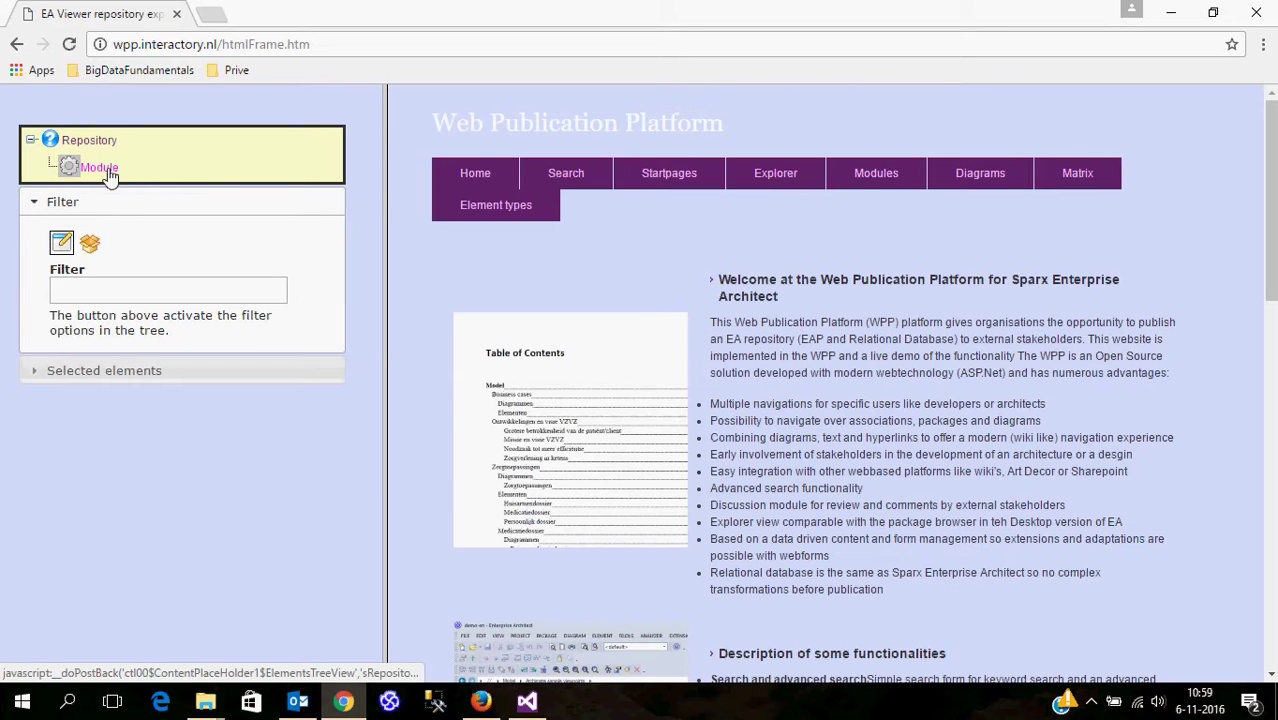
pyautogui.click(100, 168)
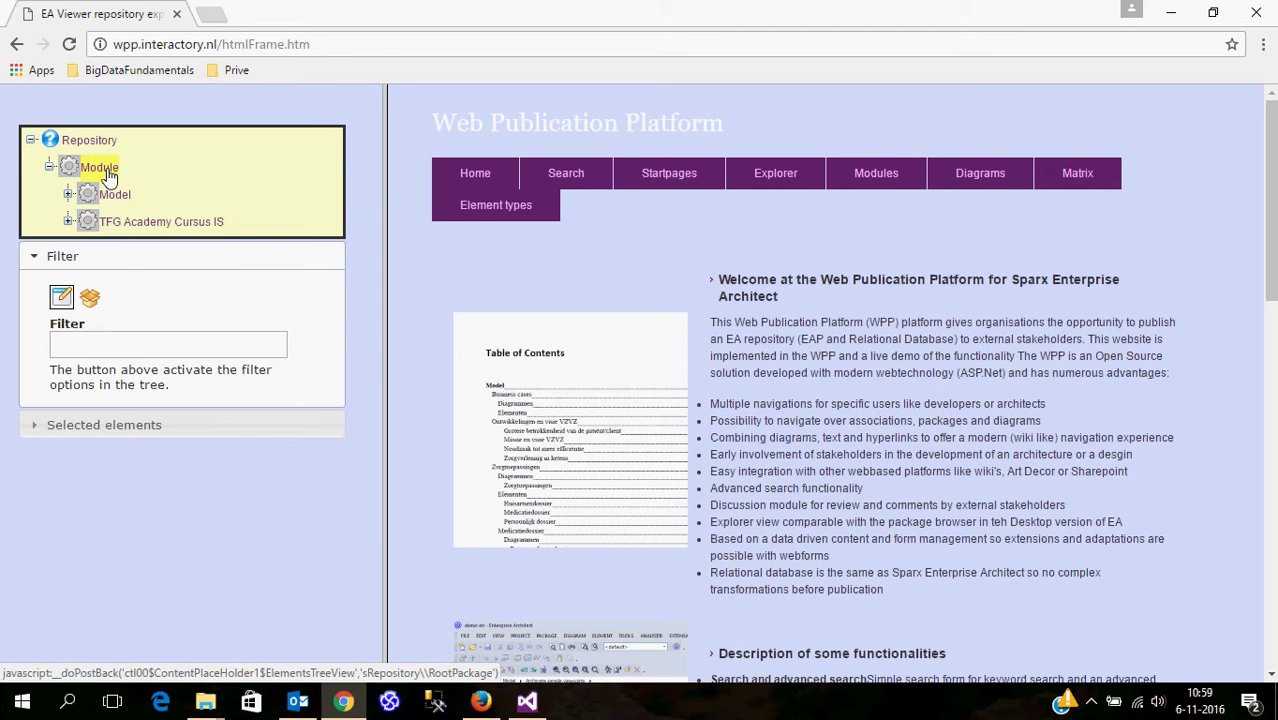
pyautogui.click(69, 222)
pyautogui.click(87, 249)
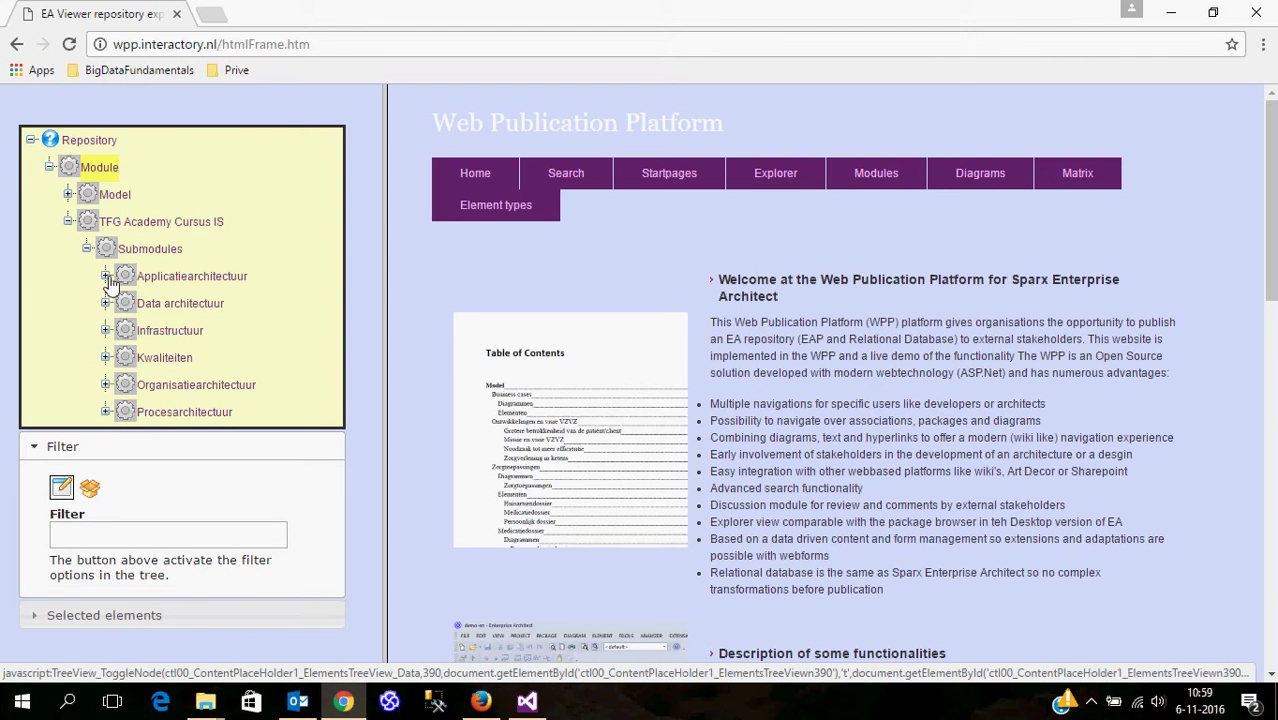
pyautogui.click(111, 283)
pyautogui.click(143, 310)
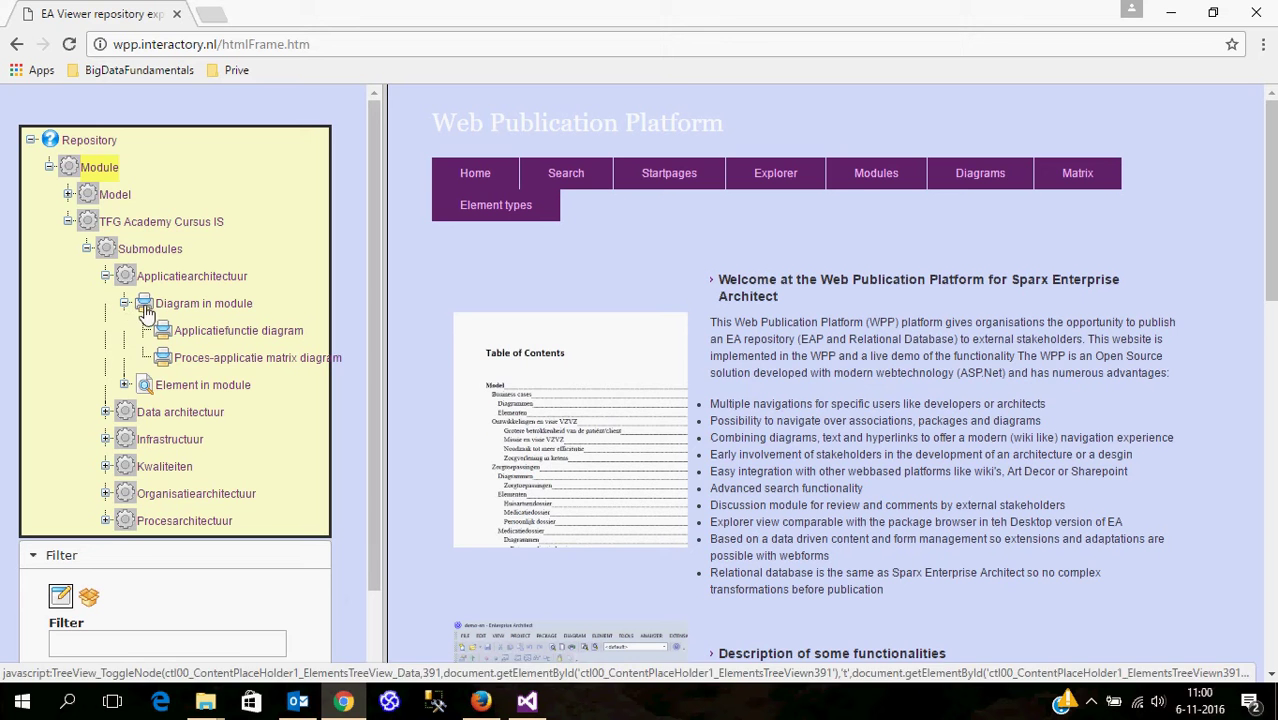
# Step: View the Proces-applicatie matrix diagram and the Applicatiefunctie diagram with its description
pyautogui.click(218, 365)
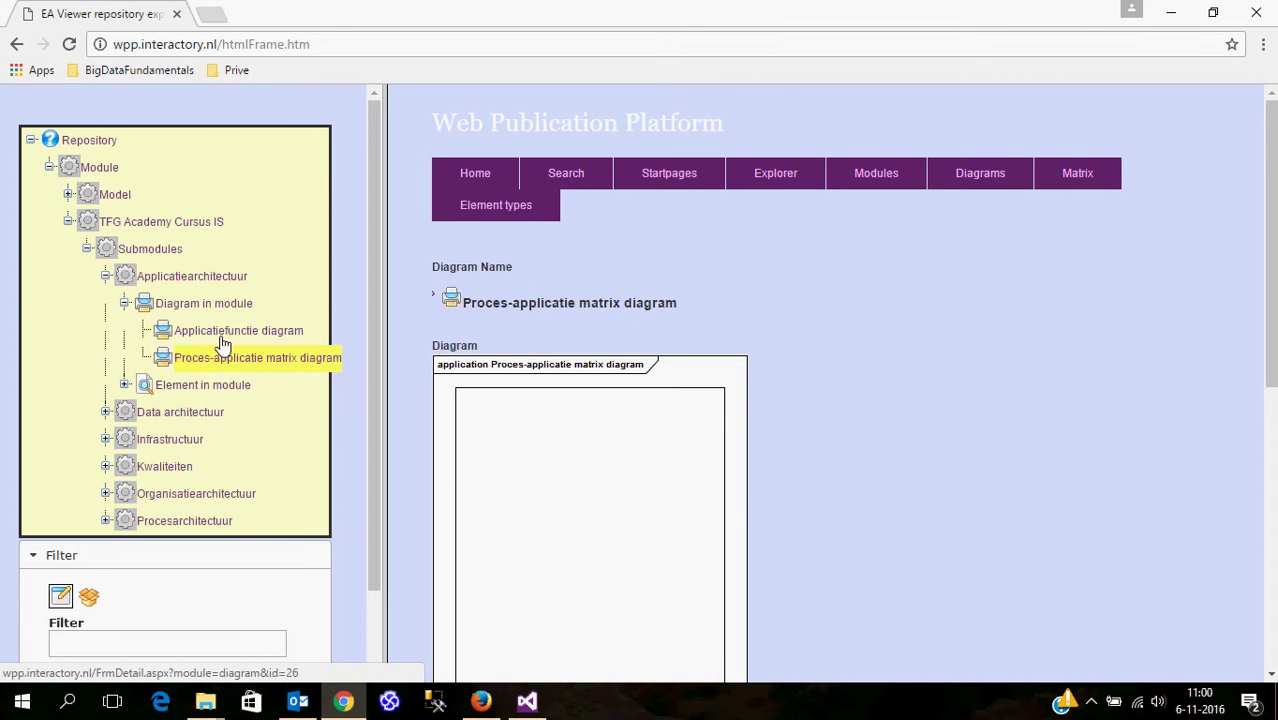
pyautogui.click(215, 336)
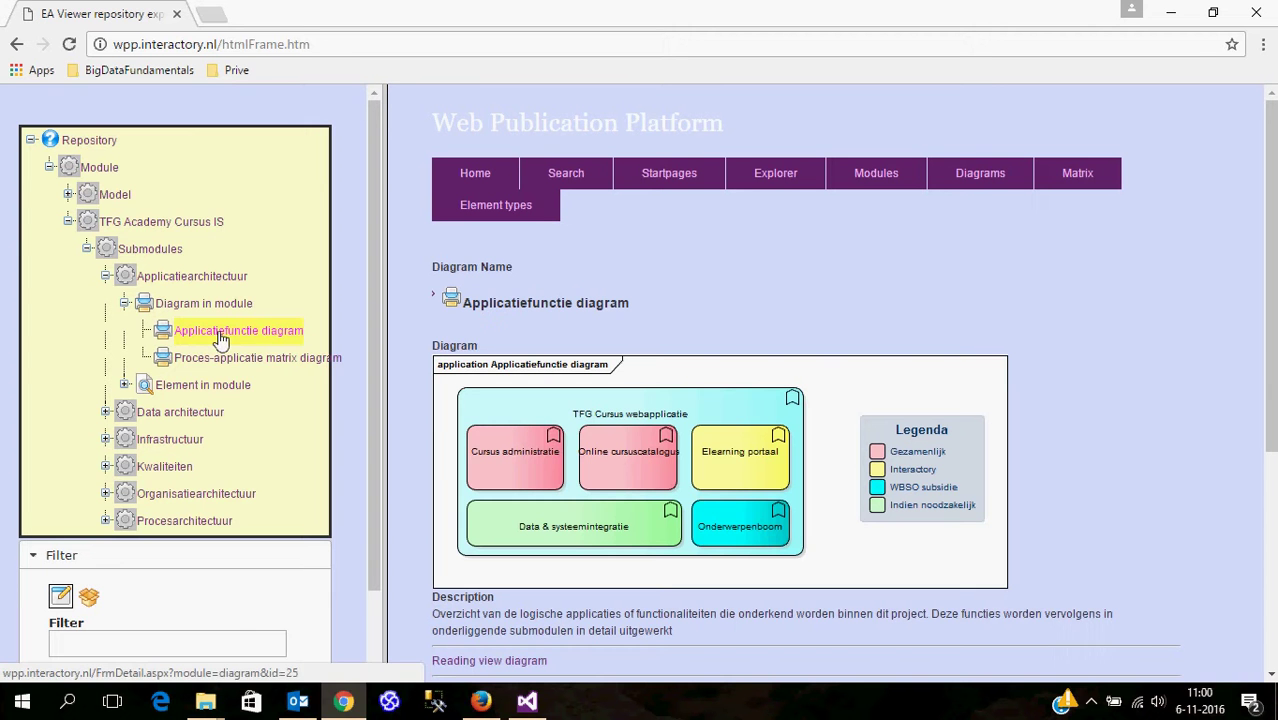
pyautogui.click(1271, 676)
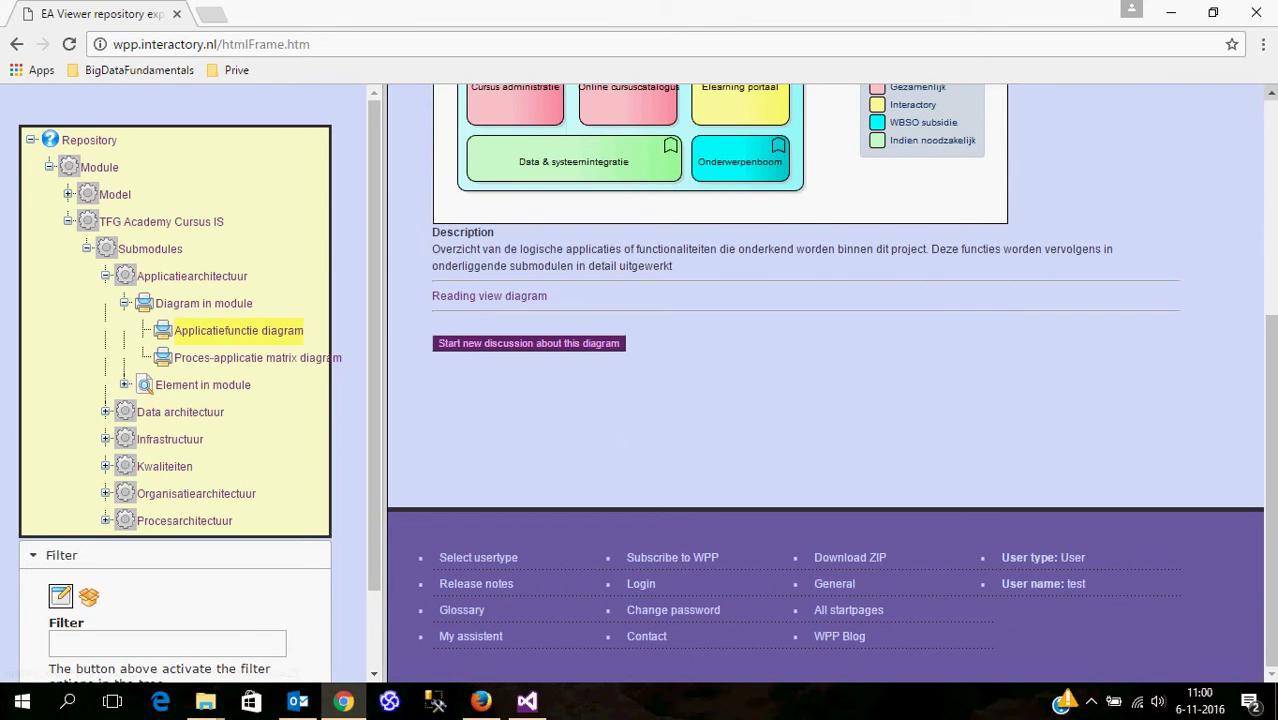
pyautogui.click(1273, 95)
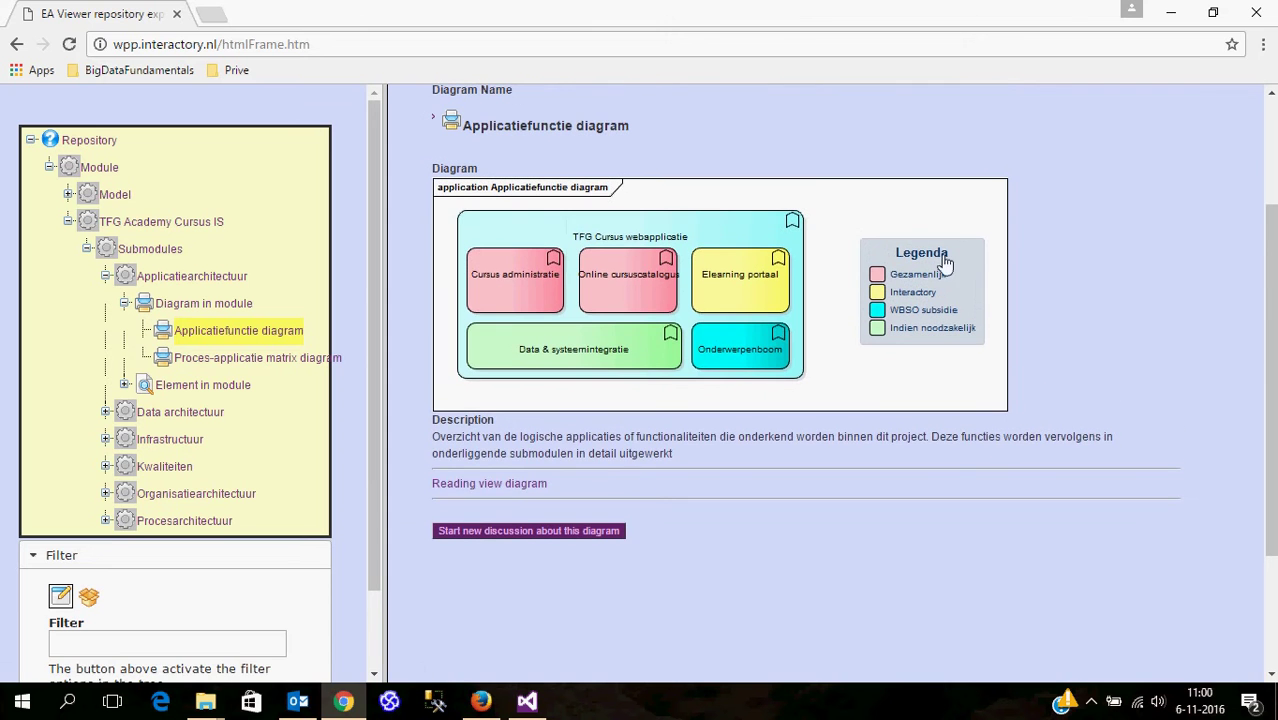
# Step: Open the reading view of the Applicatiefunctie diagram and look through the descriptions of its elements
pyautogui.click(512, 490)
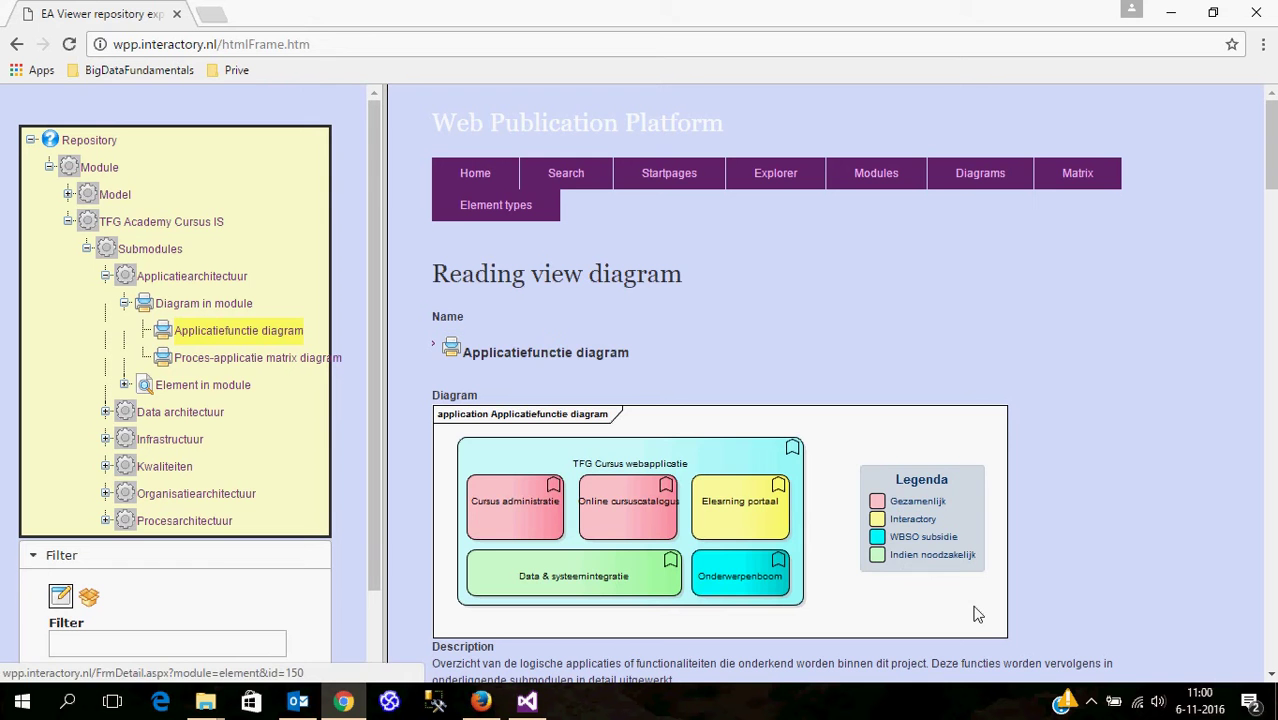
pyautogui.click(1271, 675)
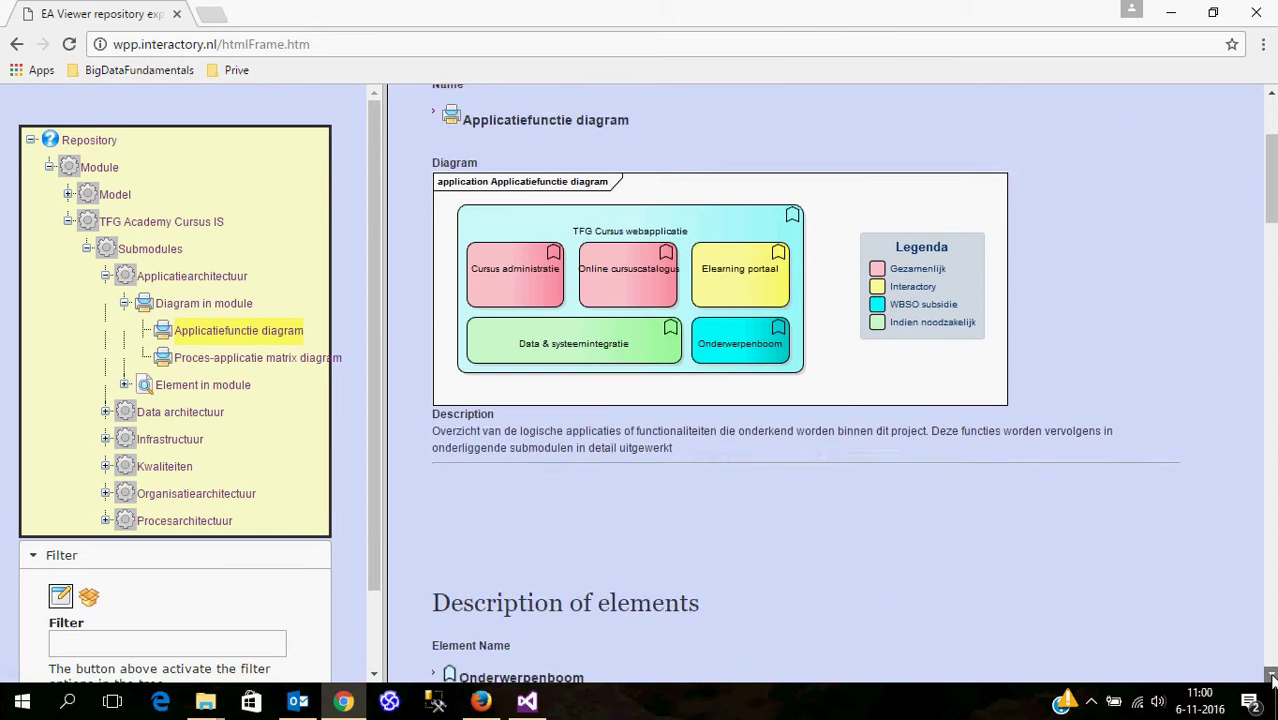
pyautogui.scroll(-10, 1273, 677)
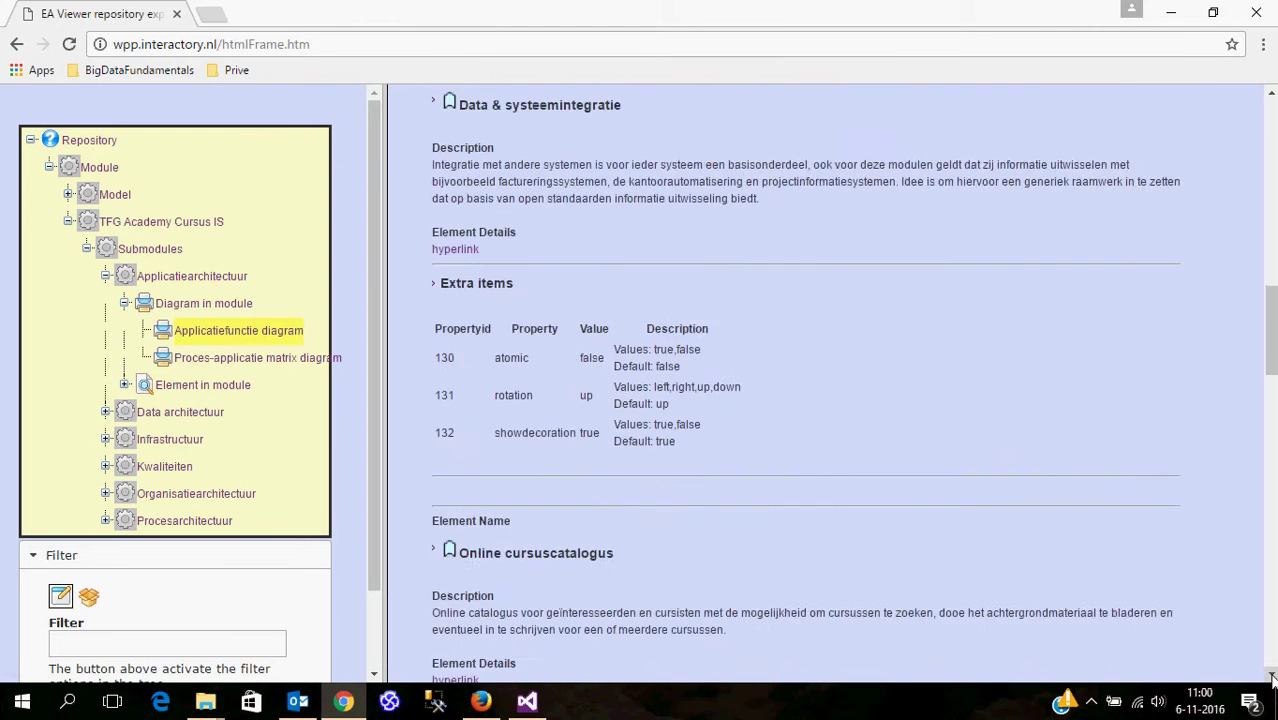
pyautogui.scroll(-7, 1272, 677)
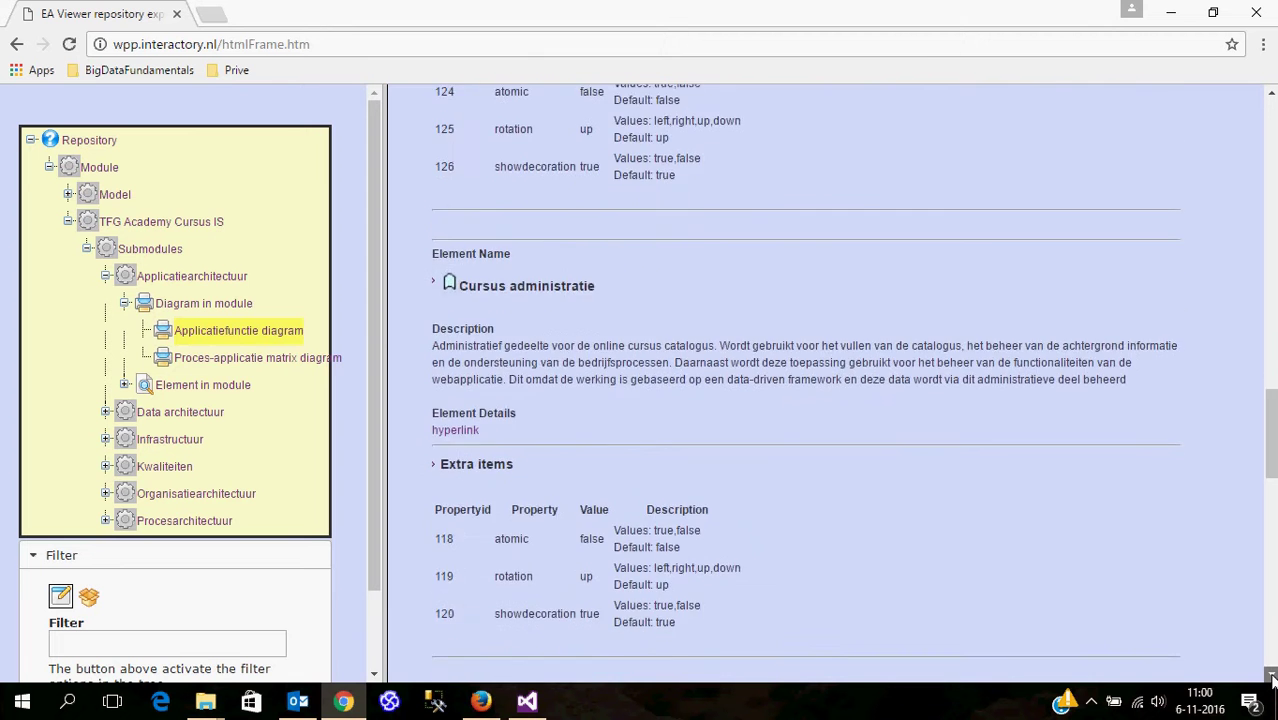
pyautogui.scroll(-6, 1272, 677)
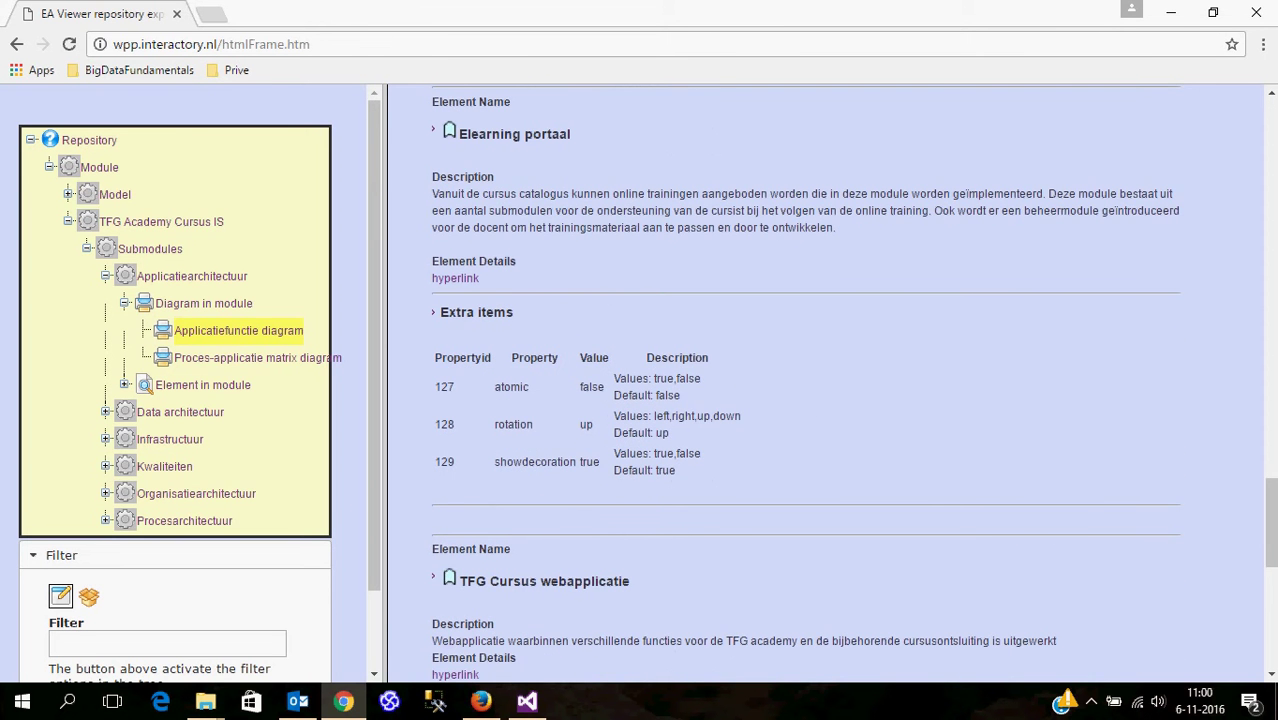
pyautogui.click(1272, 135)
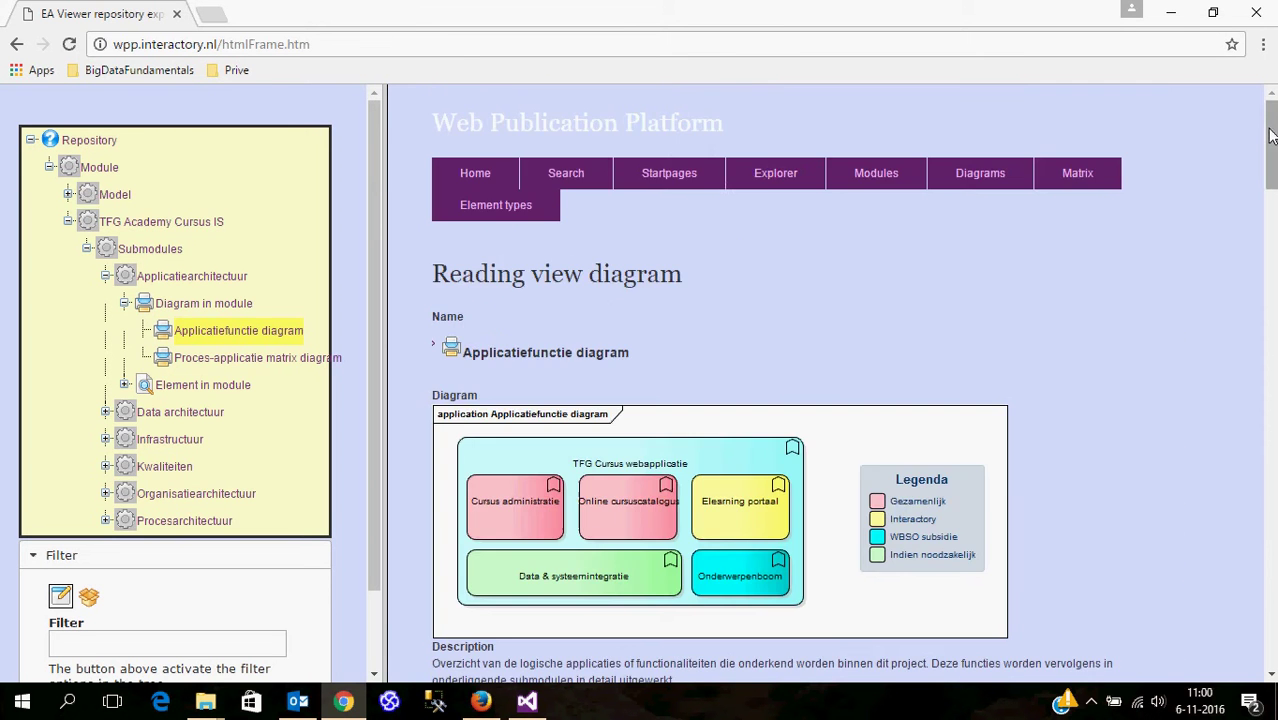
# Step: Return to the home page, search the repository for "data architectuur", and review the matching modules and diagrams
pyautogui.click(481, 173)
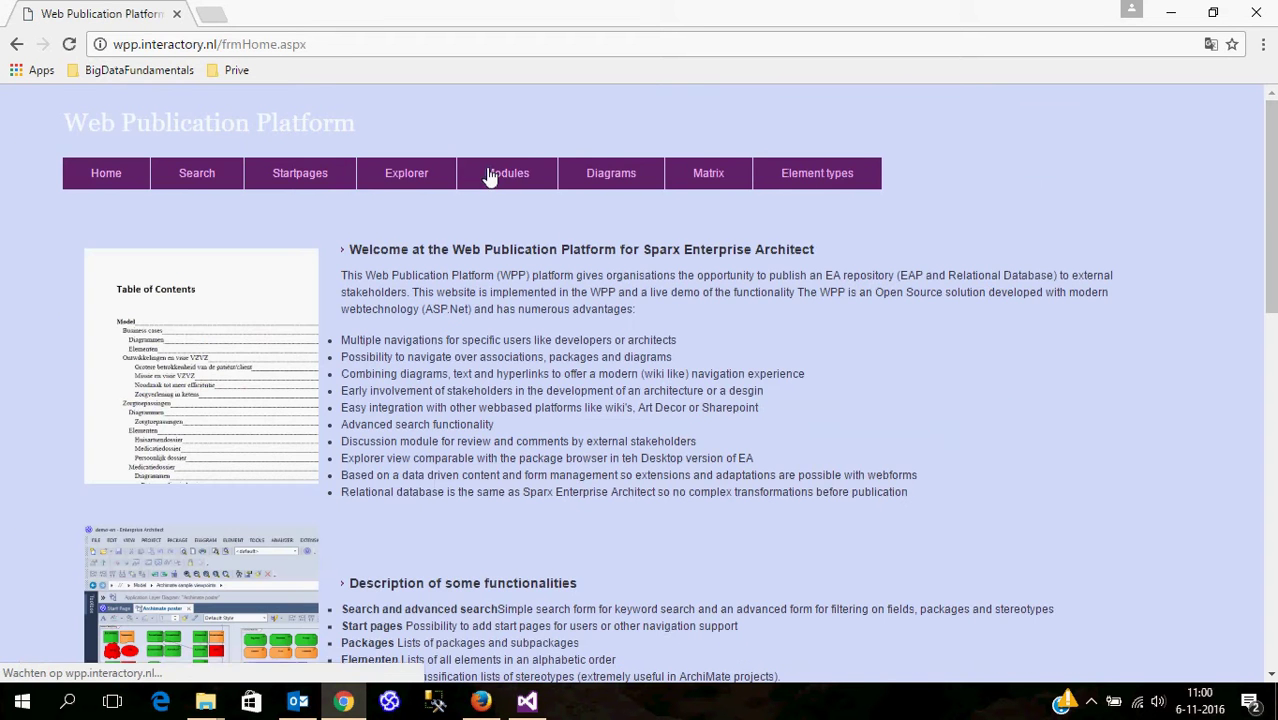
pyautogui.click(199, 185)
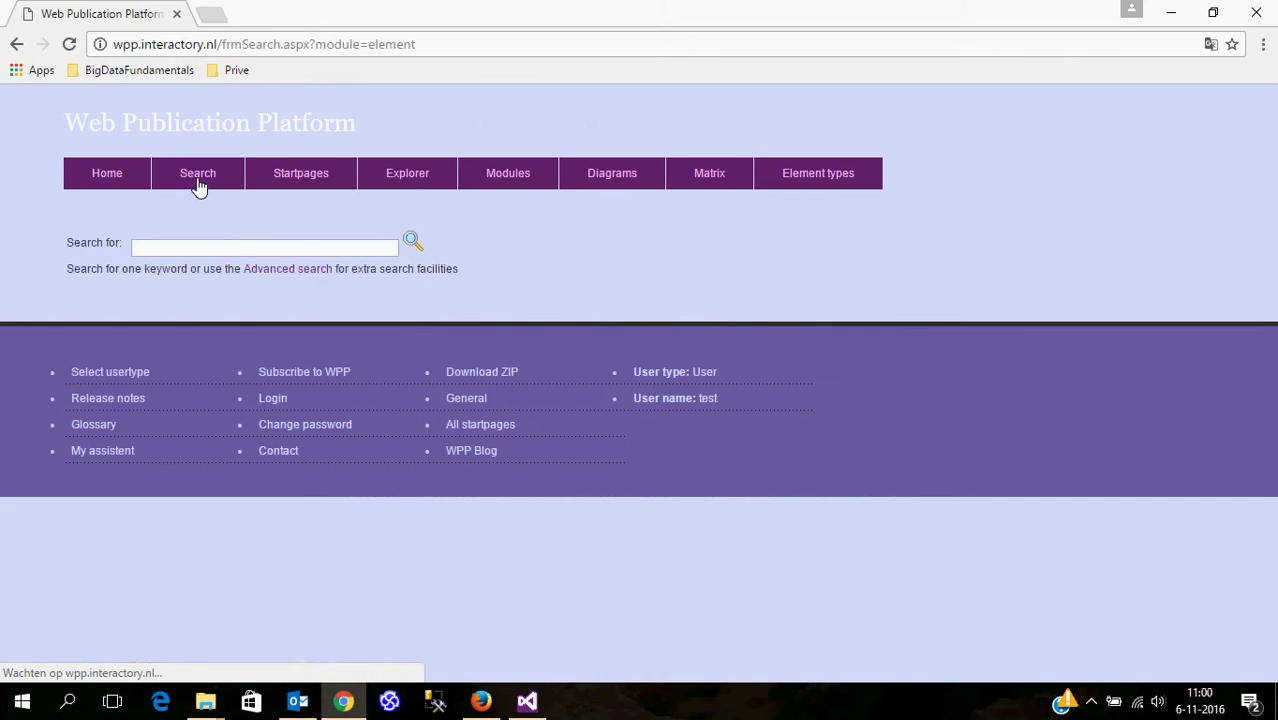
pyautogui.click(247, 253)
pyautogui.write('data')
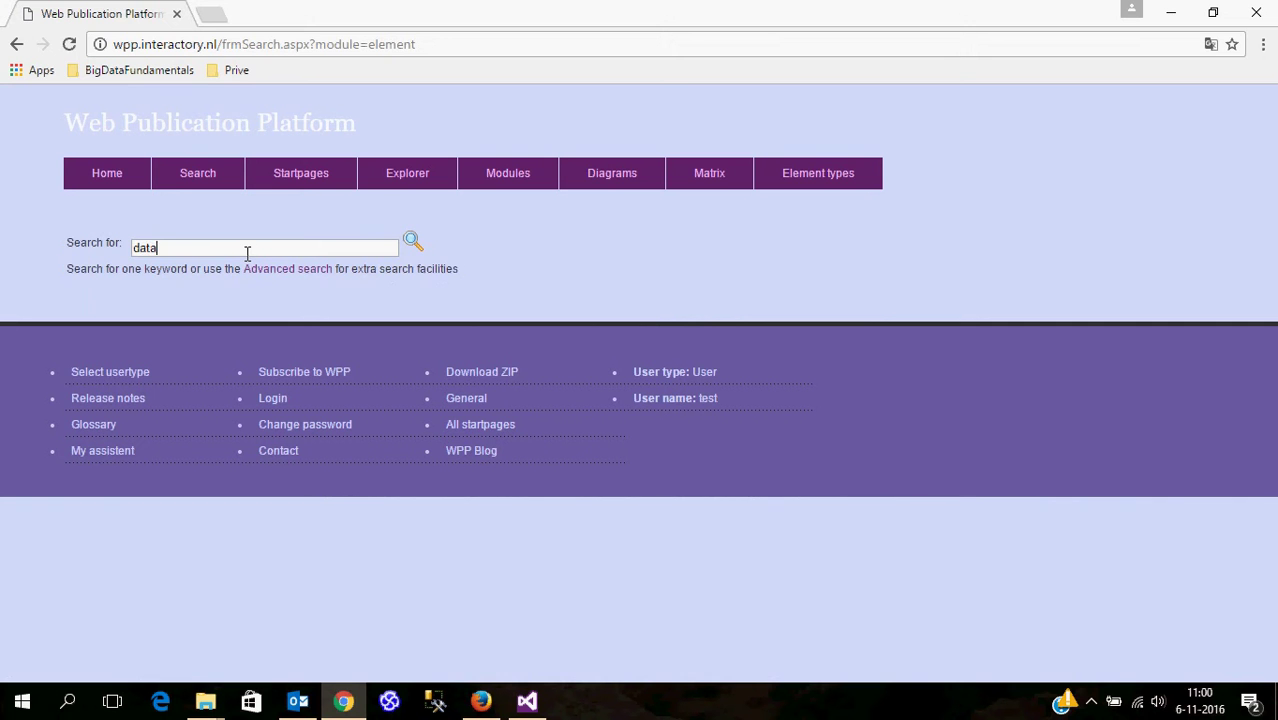
pyautogui.write(' architectuur')
pyautogui.click(414, 244)
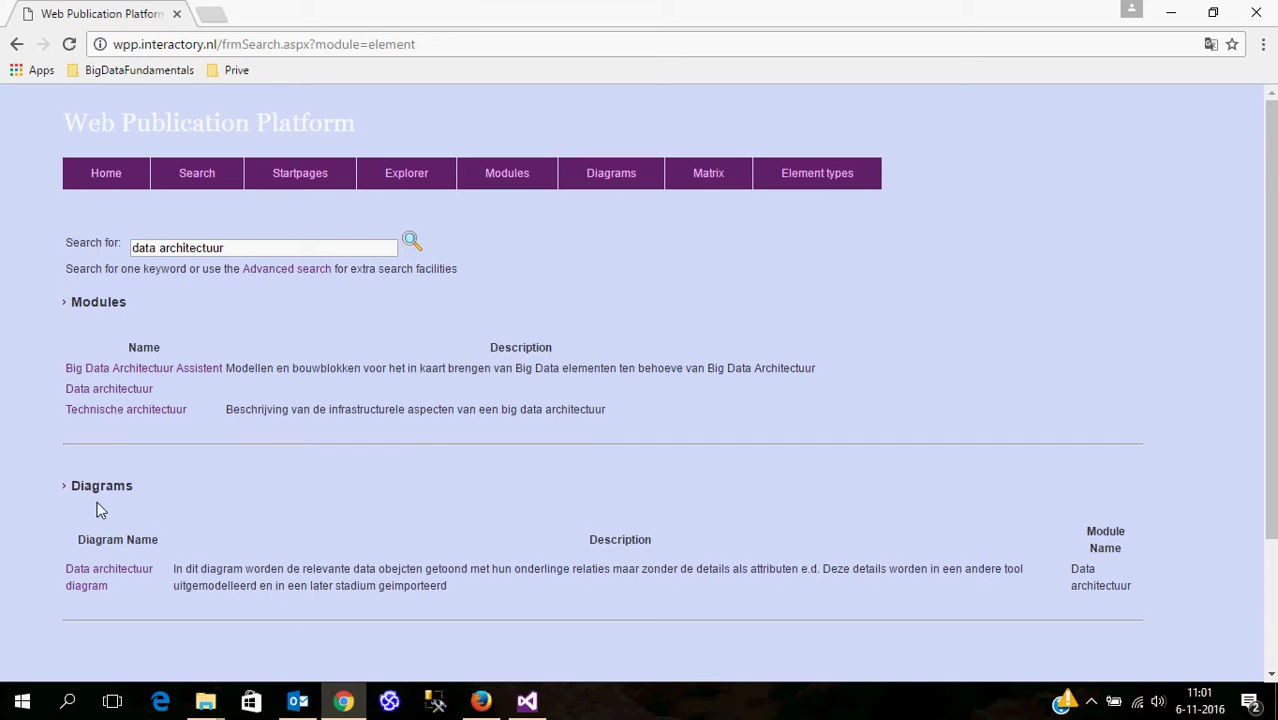
pyautogui.click(1272, 677)
pyautogui.click(1272, 677)
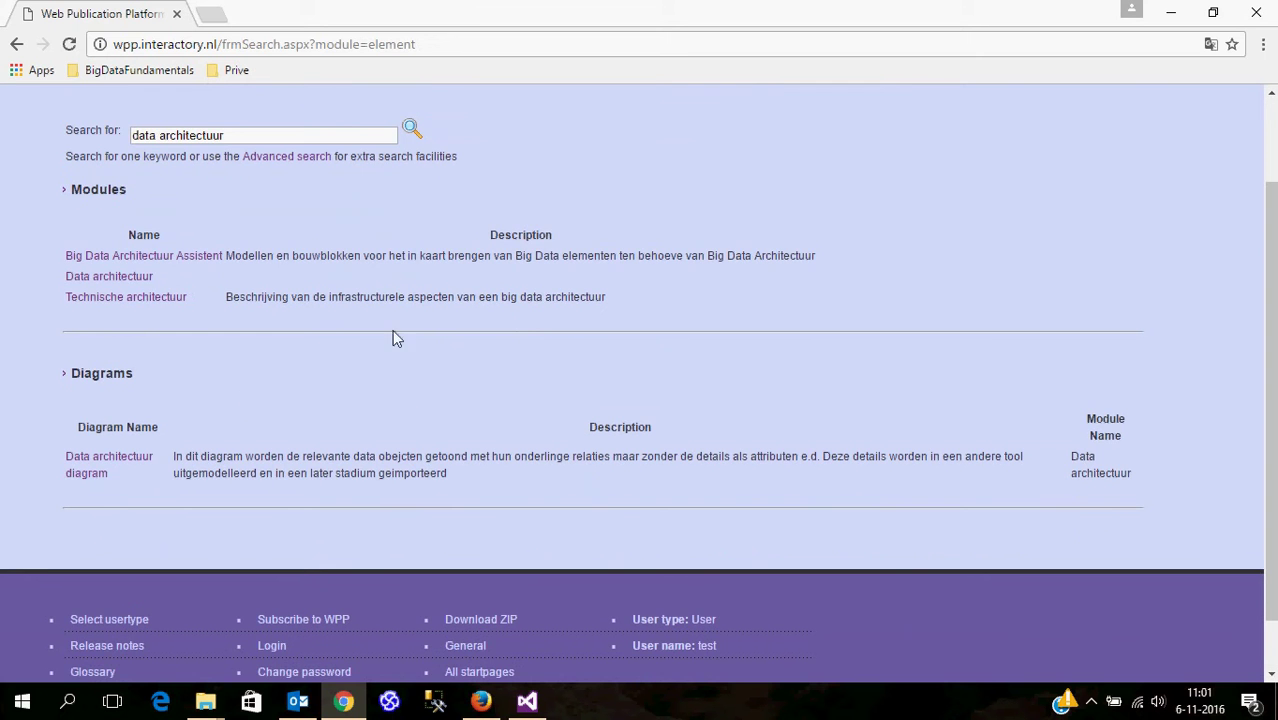
# Step: Open the Startpages page and view its linked Sample viewpoints package and the external Sparx Systems site, returning to Startpages each time
pyautogui.click(1271, 114)
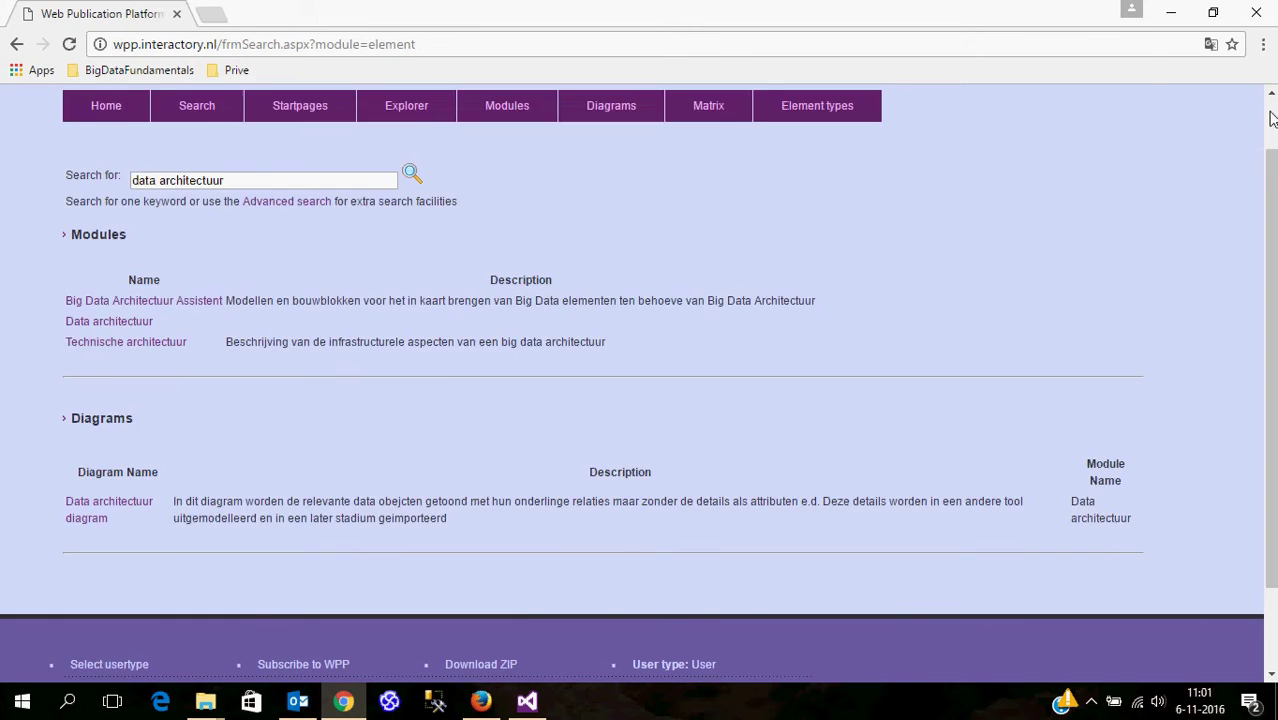
pyautogui.click(1271, 118)
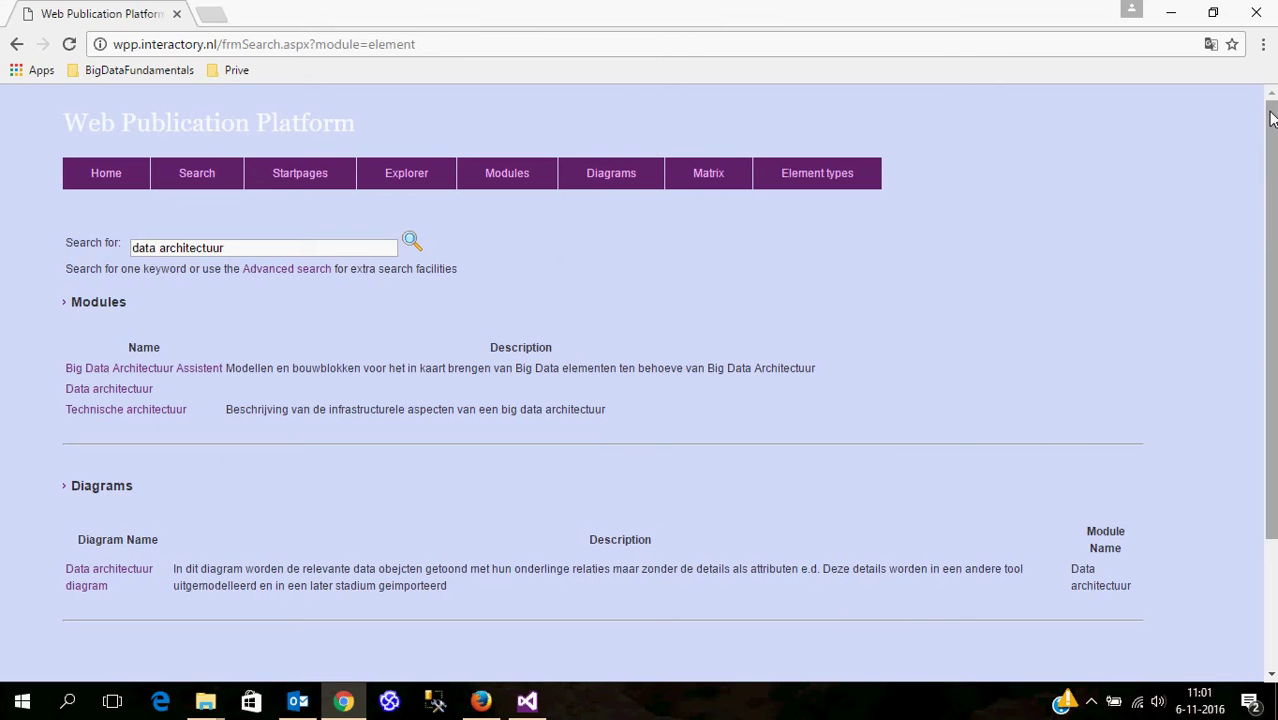
pyautogui.click(313, 185)
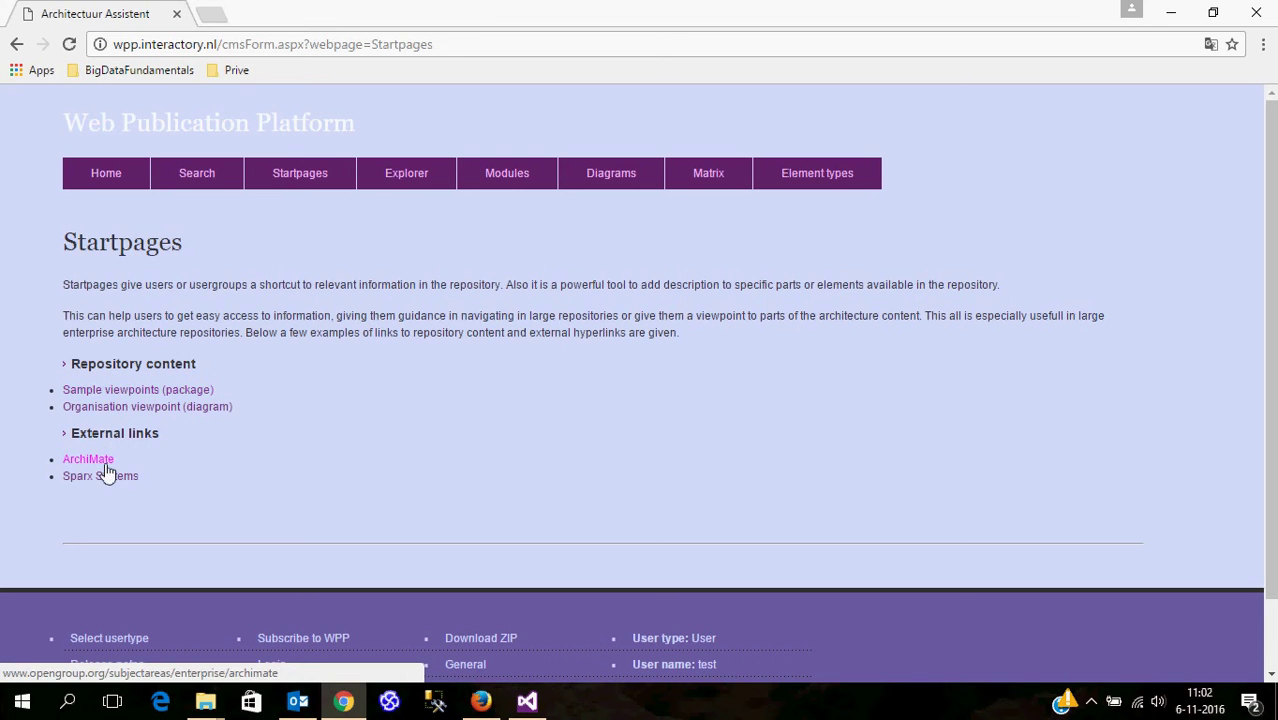
pyautogui.click(122, 396)
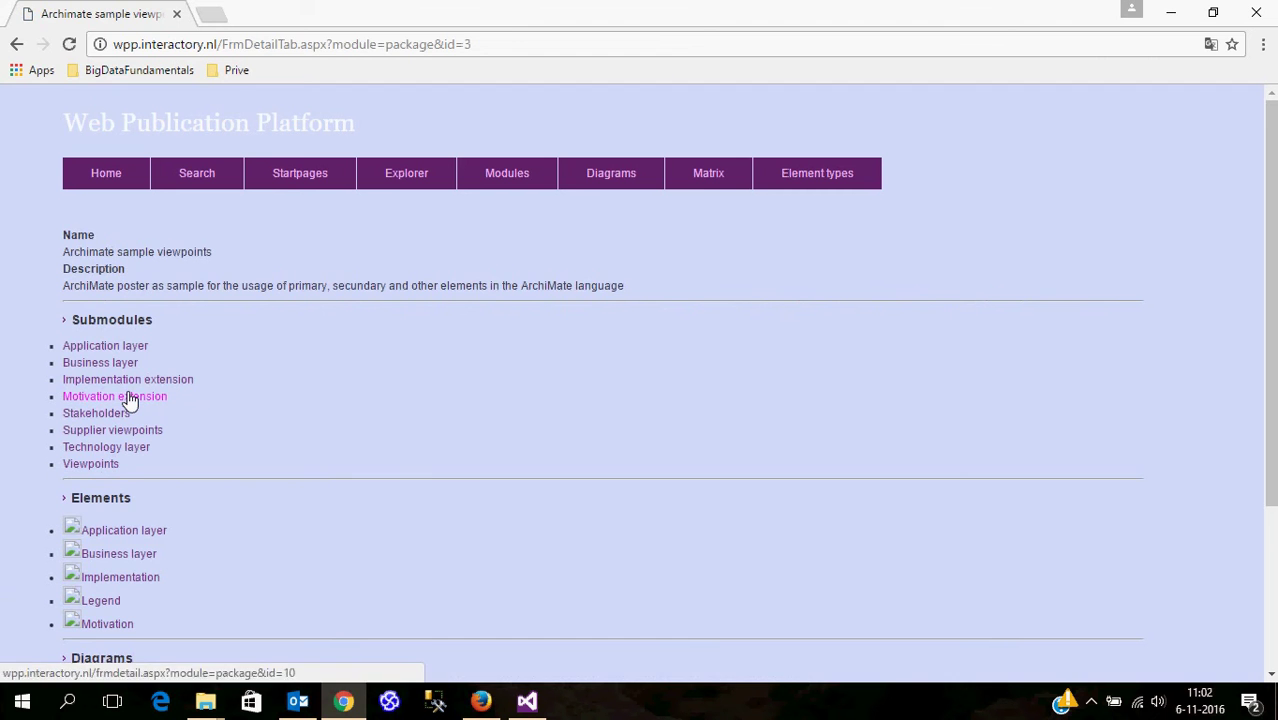
pyautogui.click(16, 44)
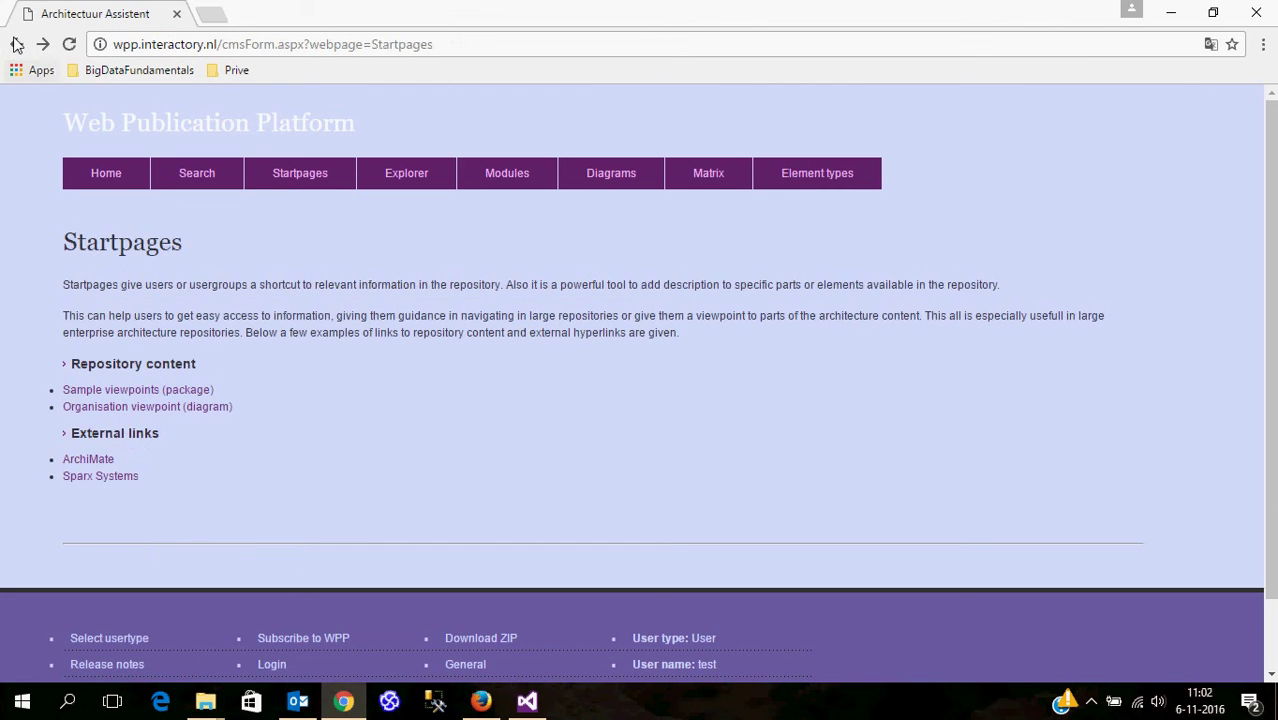
pyautogui.click(93, 477)
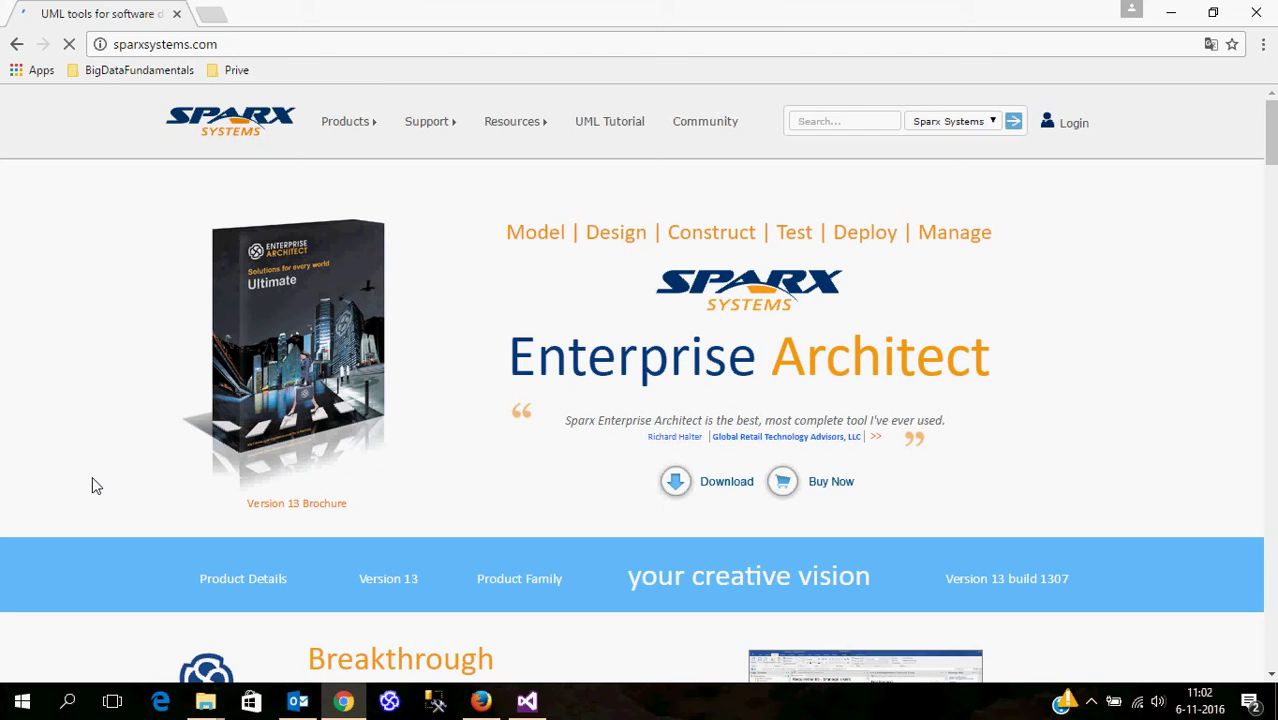
pyautogui.click(15, 47)
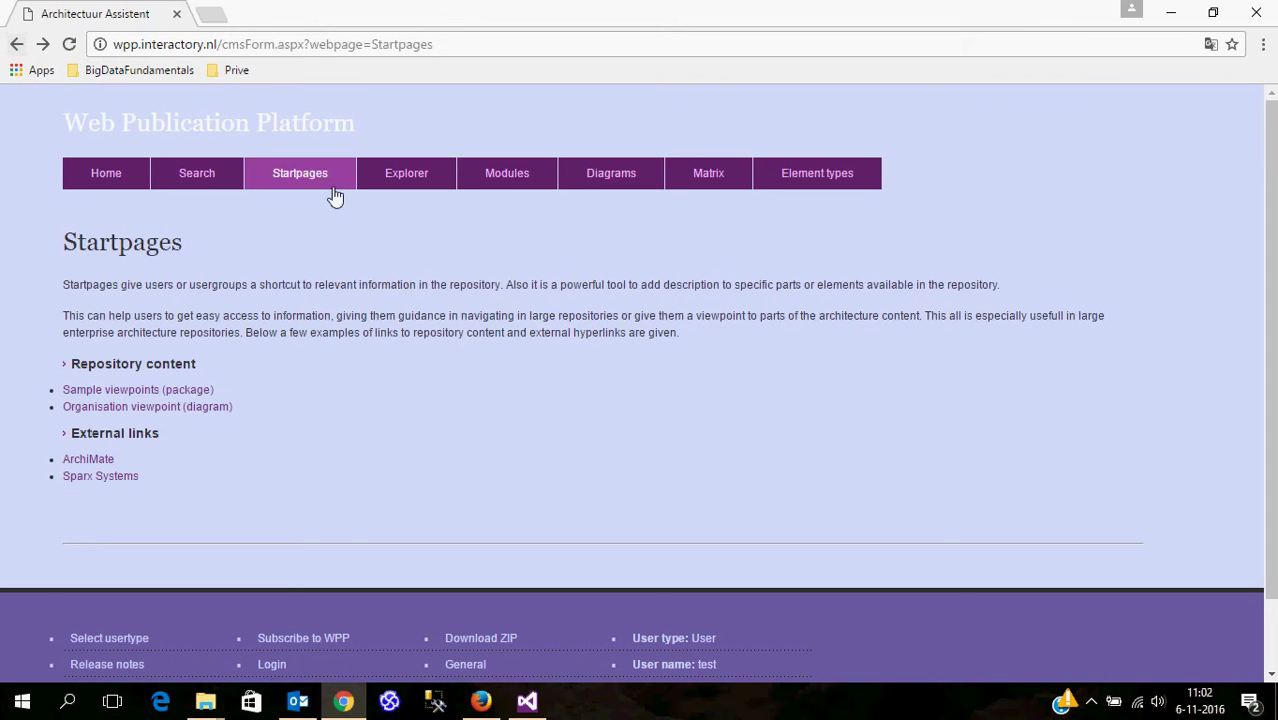
# Step: Open the WPP subscription page from the home page's Download and Services section, and switch to Outlook to view the subscription confirmation e-mail
pyautogui.click(108, 176)
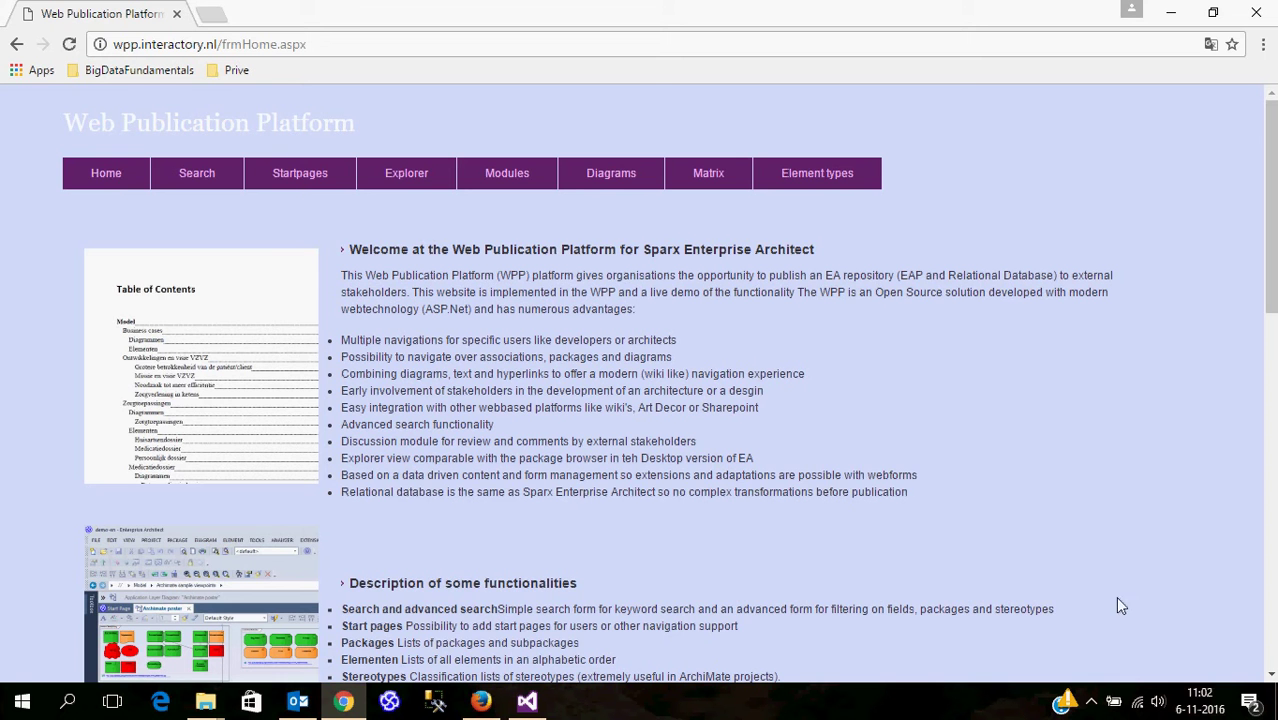
pyautogui.scroll(-10, 1272, 657)
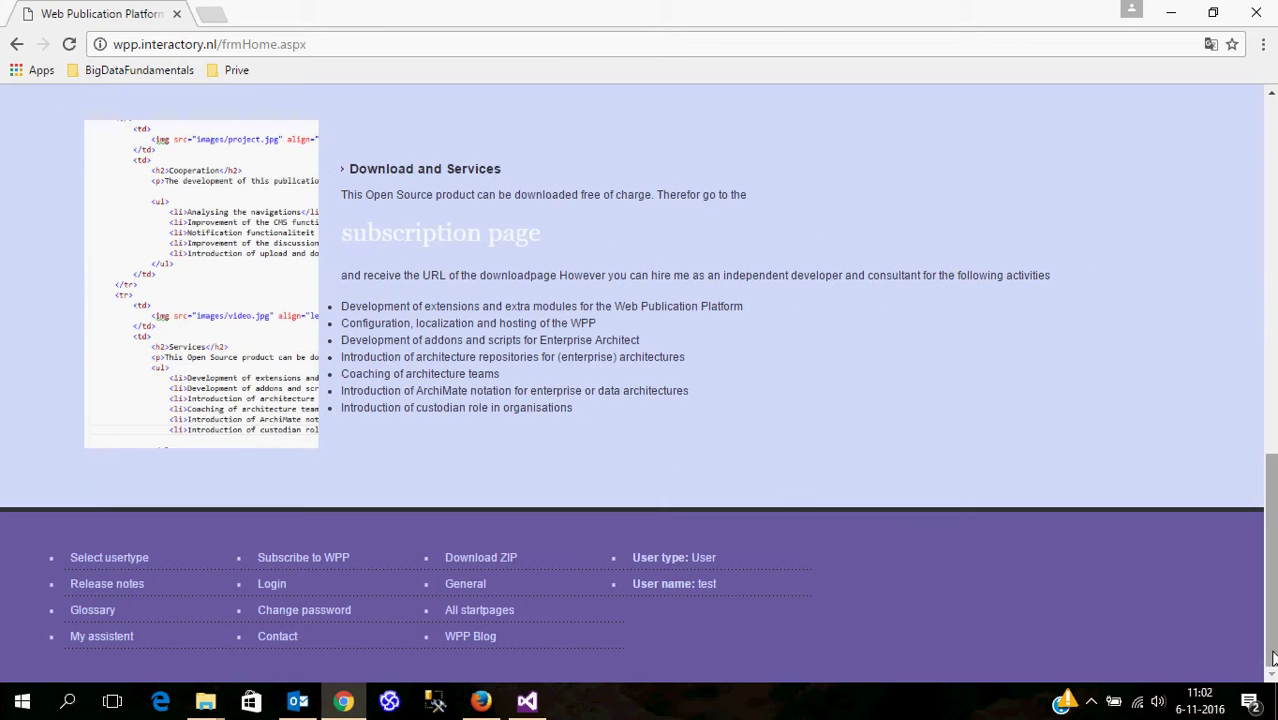
pyautogui.click(473, 245)
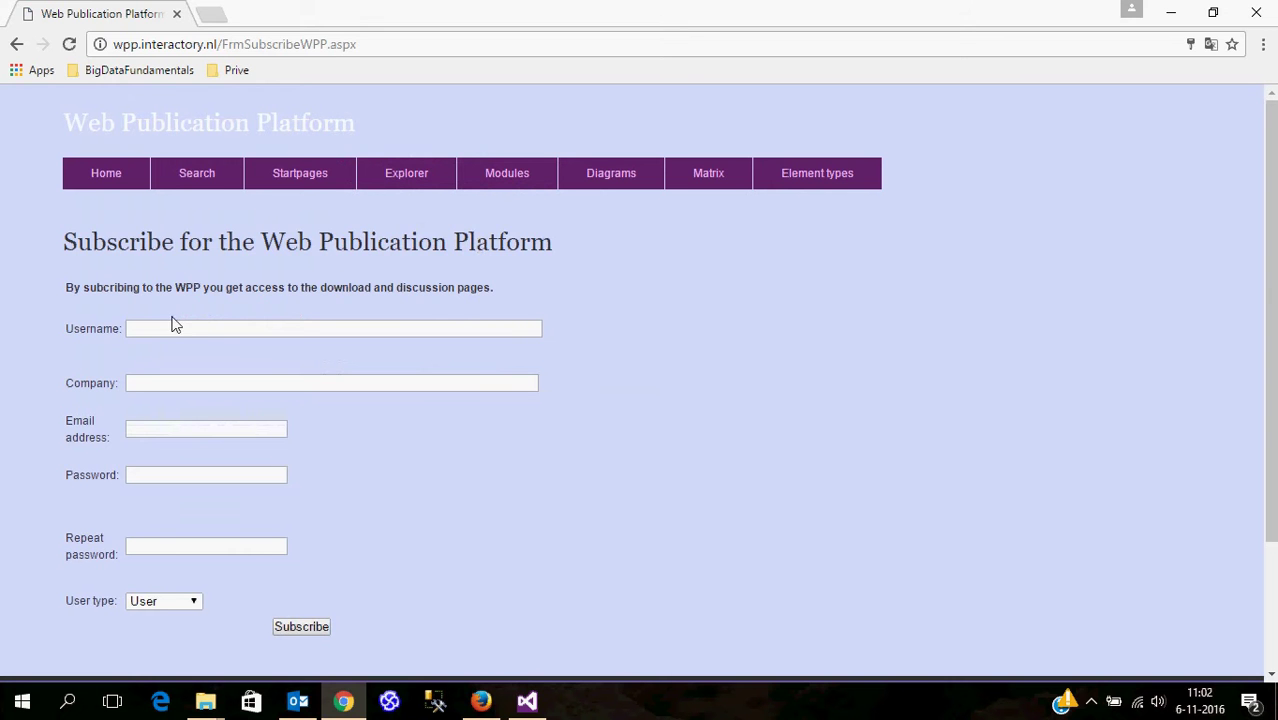
pyautogui.click(203, 334)
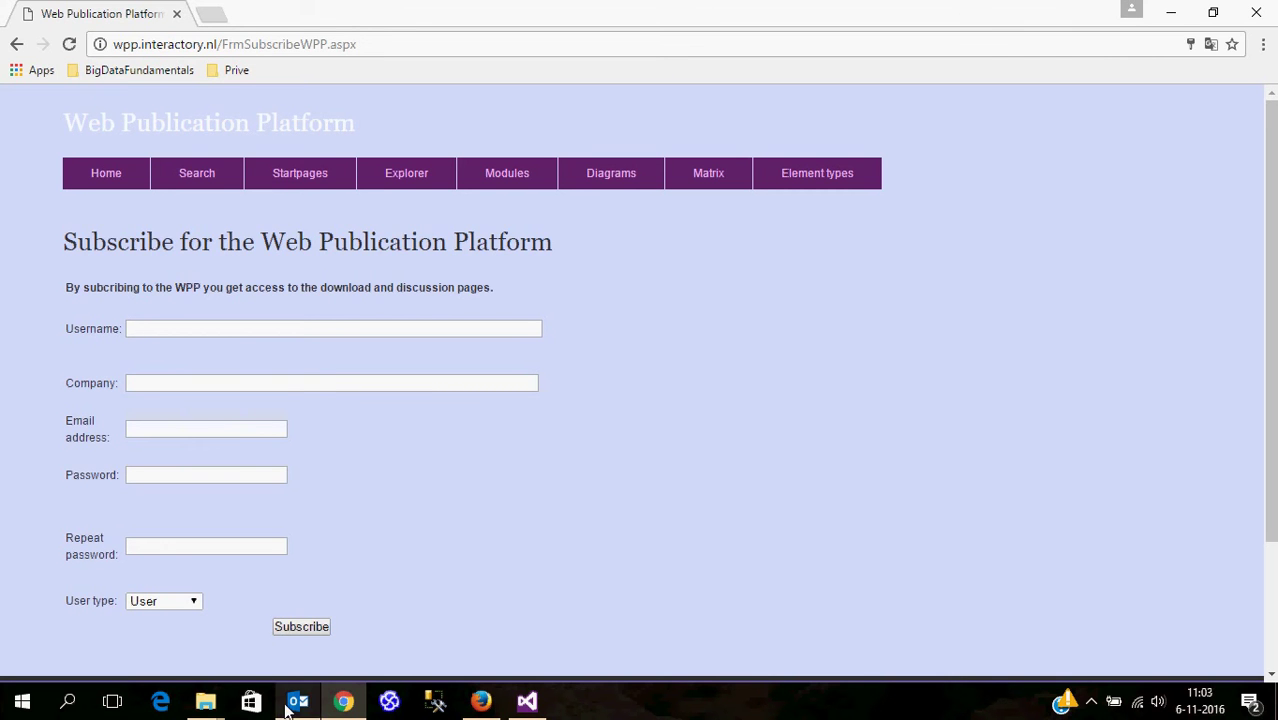
pyautogui.moveTo(297, 700)
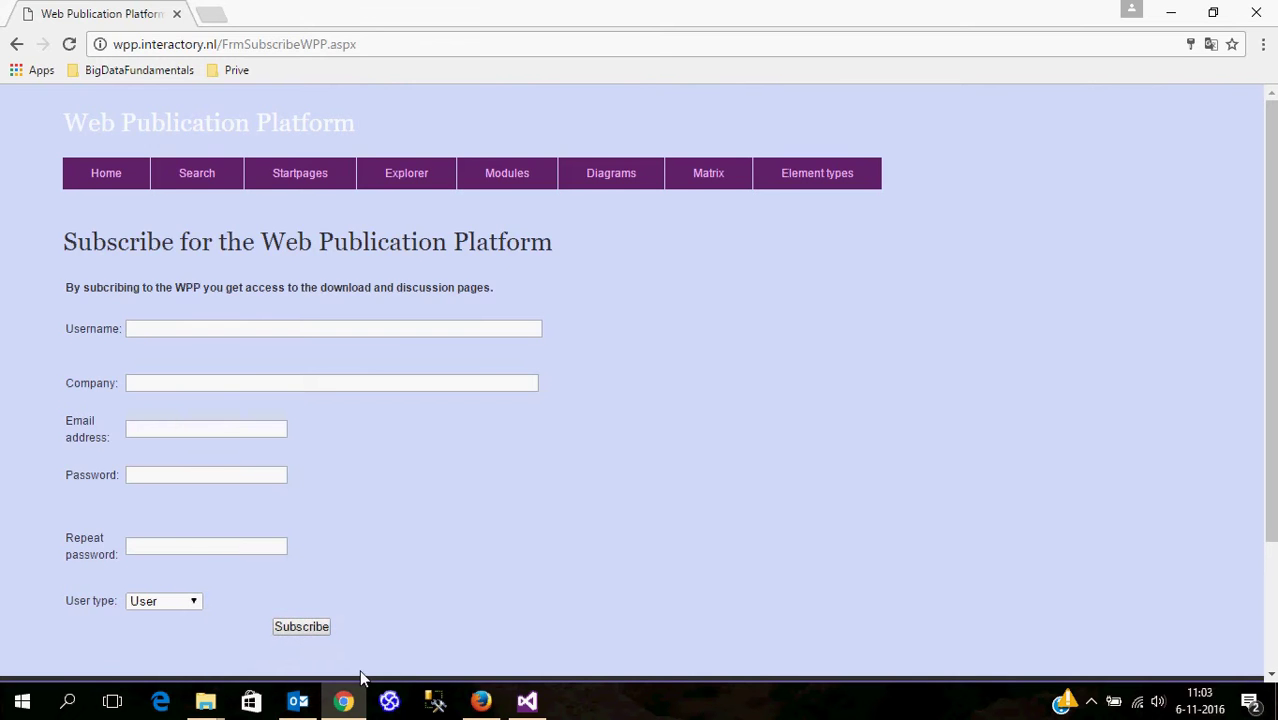
pyautogui.click(297, 700)
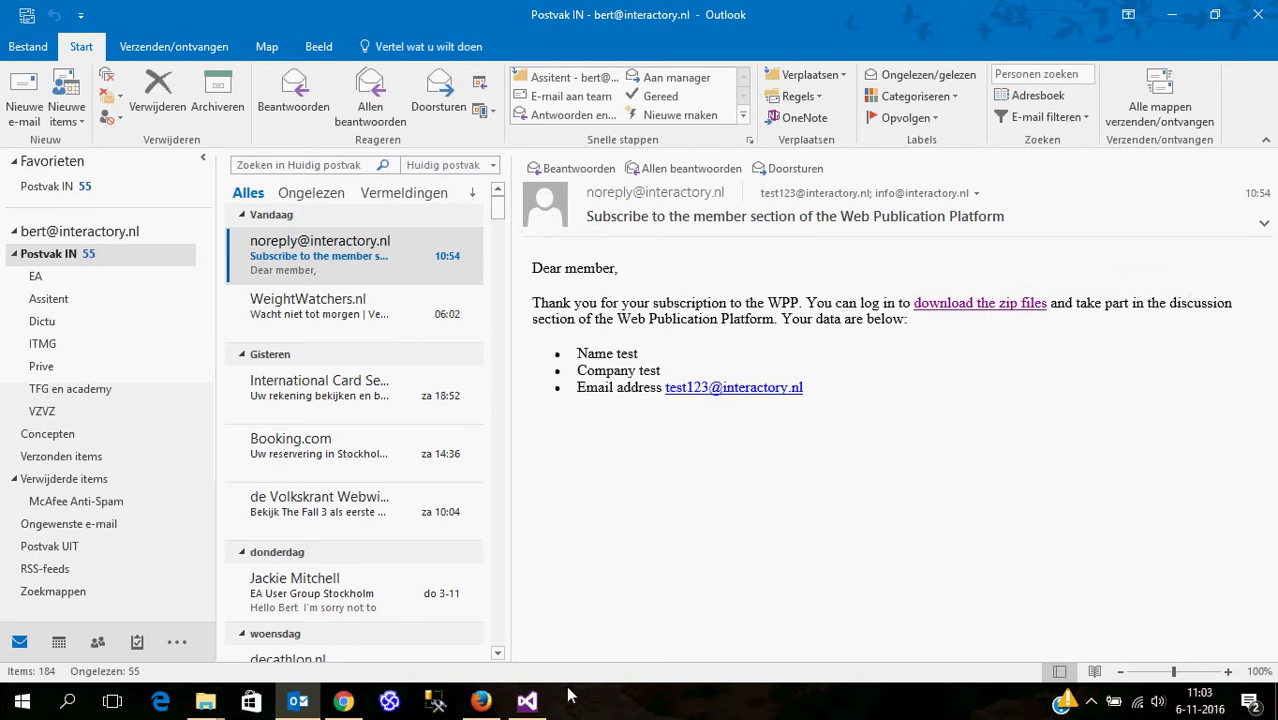
# Step: Switch to Visual Studio, close the Start Page, and open the web site folder C:\Websites2015\WPP from the file system
pyautogui.click(530, 705)
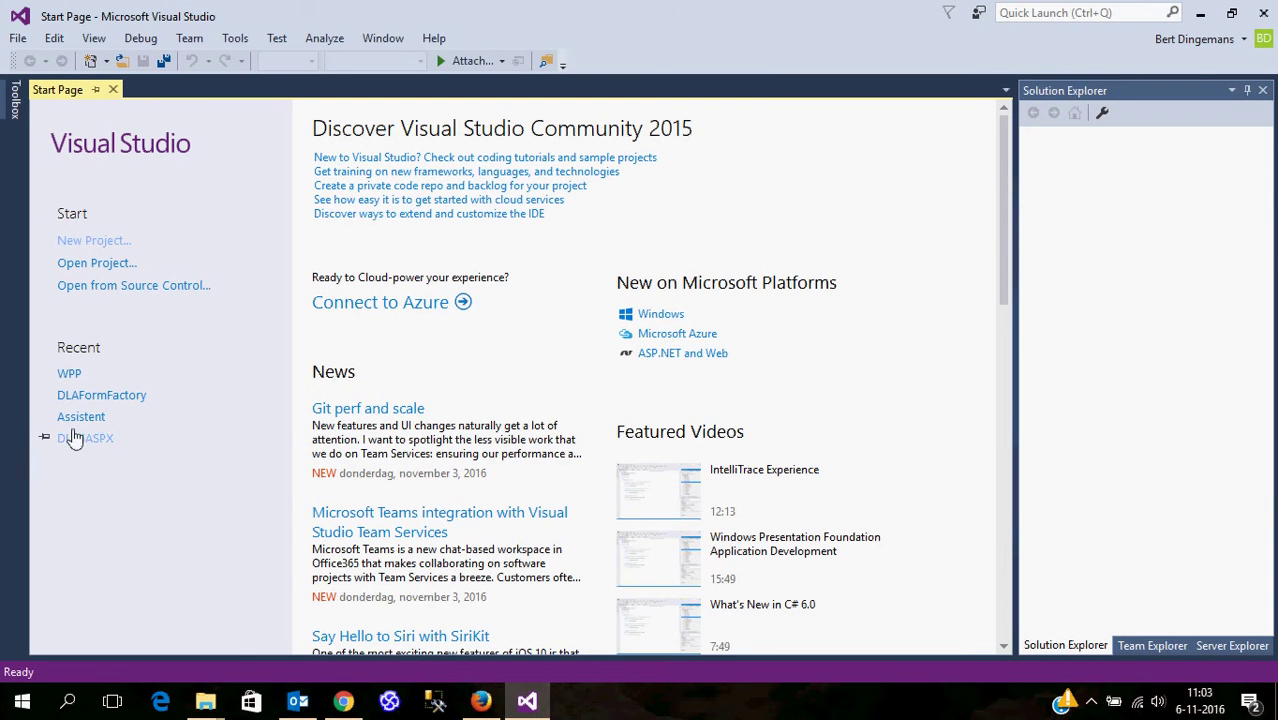
pyautogui.click(15, 40)
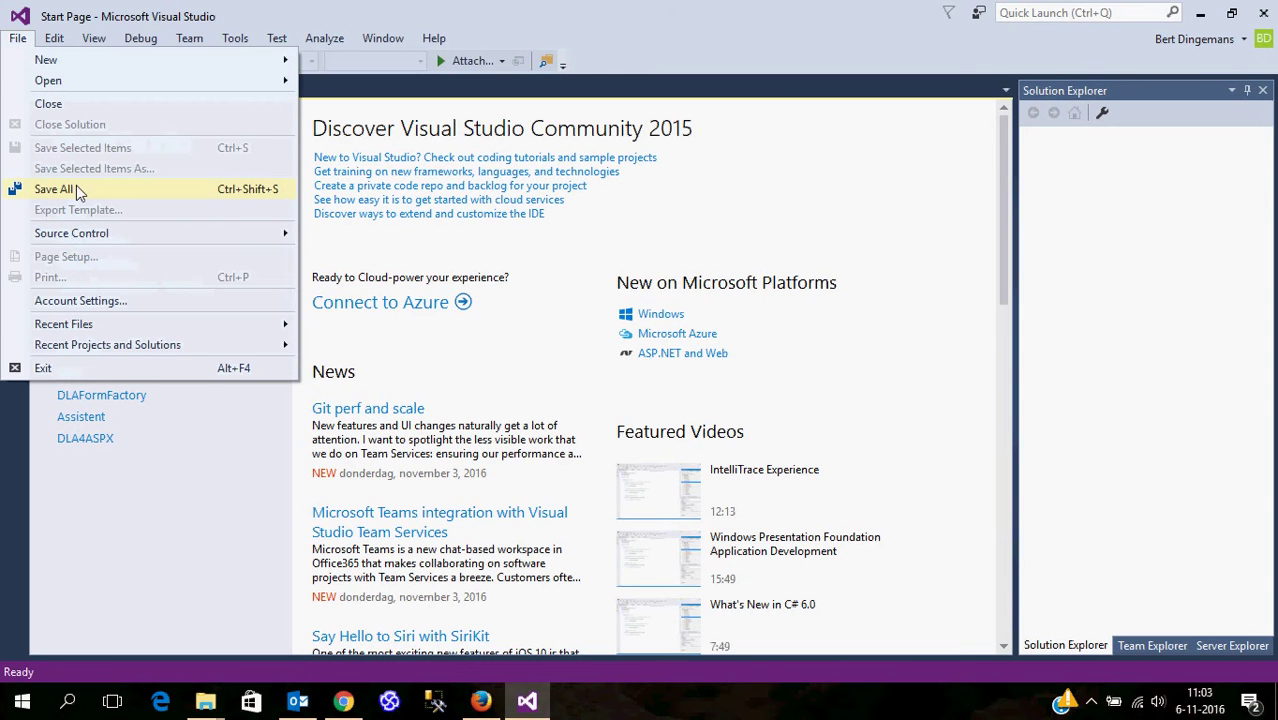
pyautogui.click(50, 104)
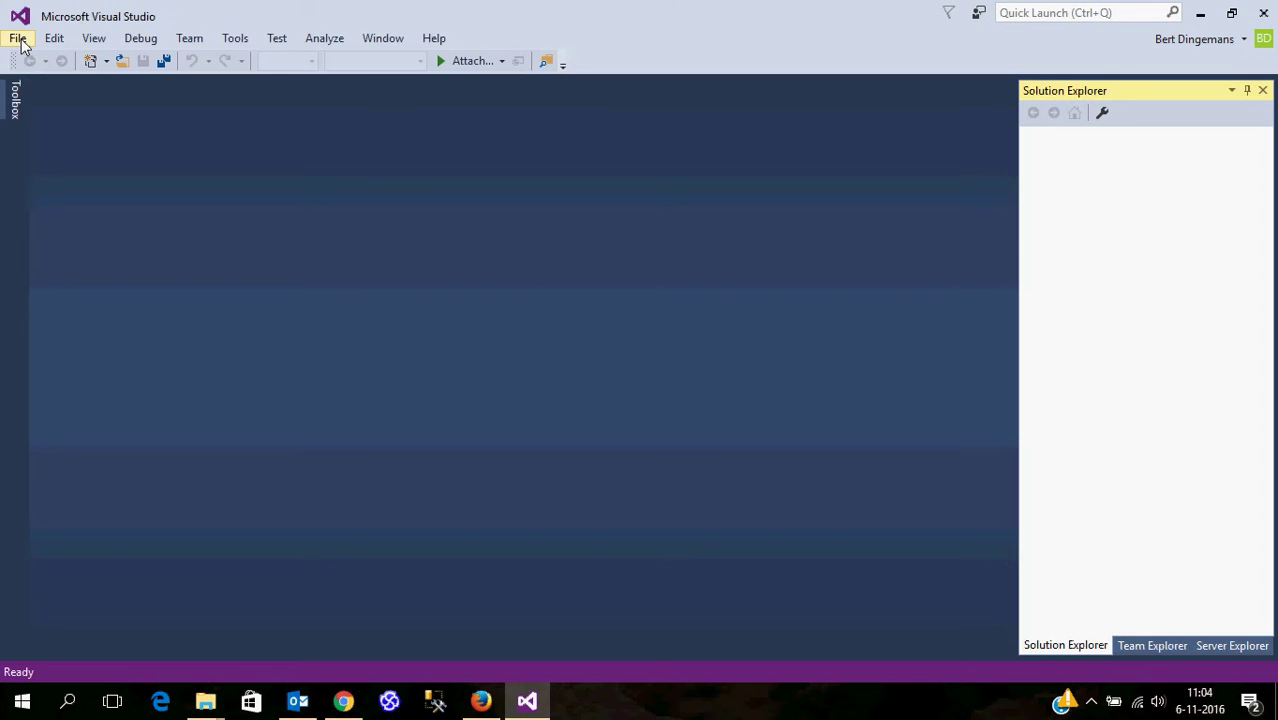
pyautogui.click(19, 40)
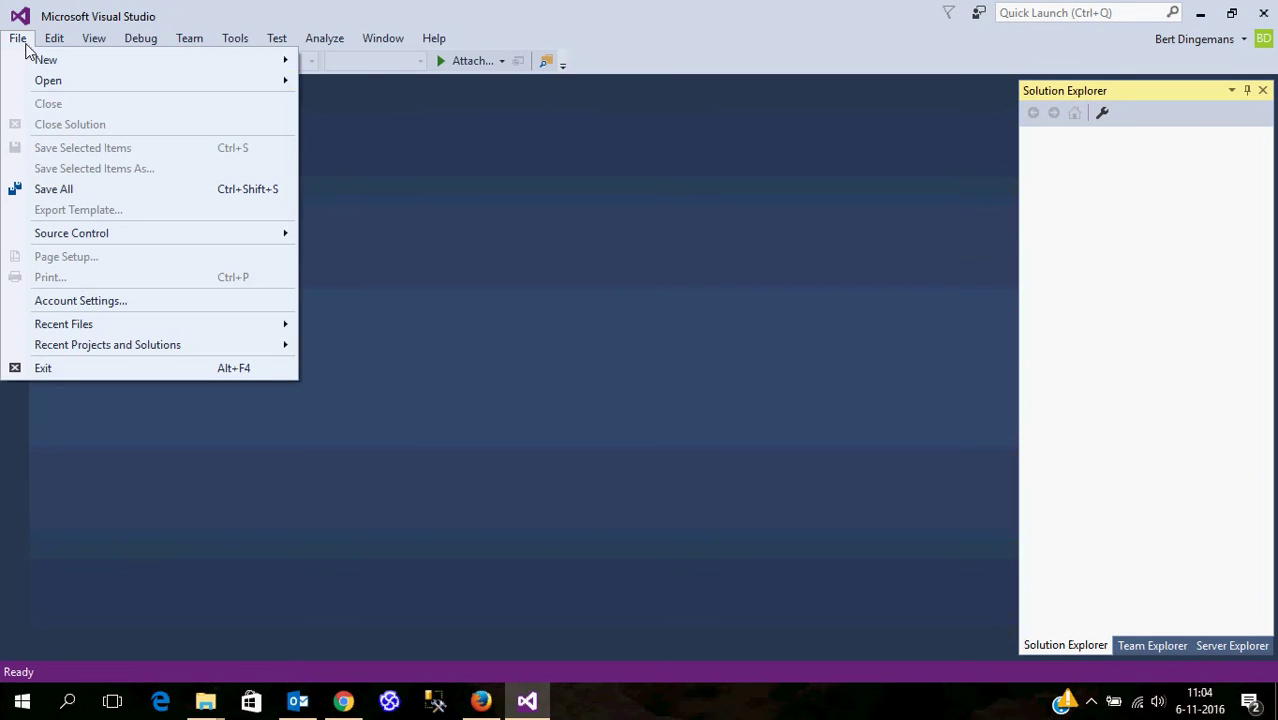
pyautogui.moveTo(46, 92)
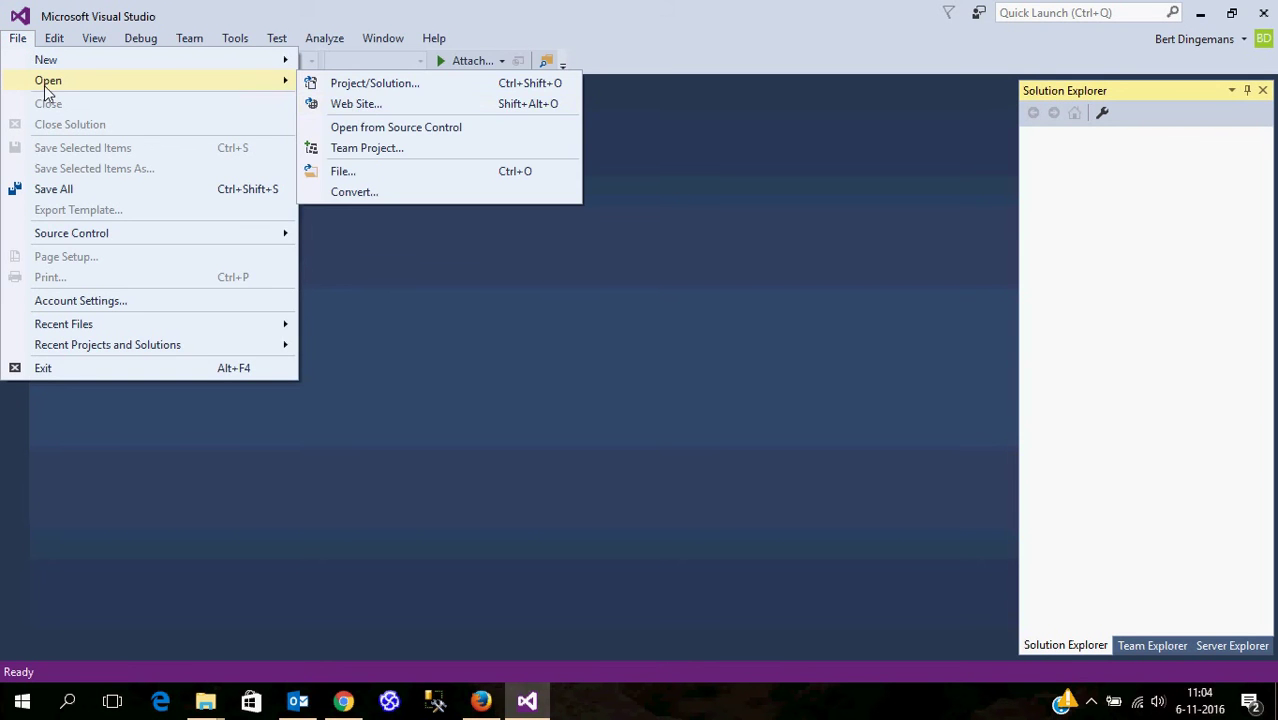
pyautogui.click(358, 108)
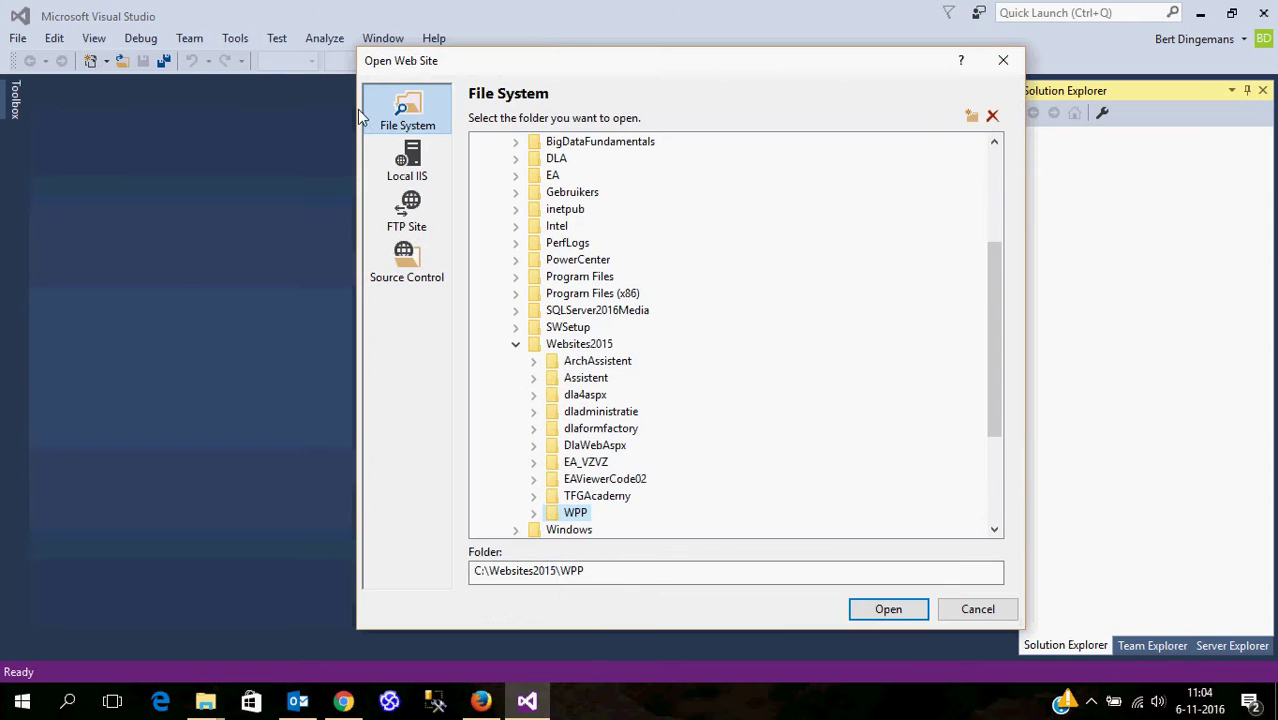
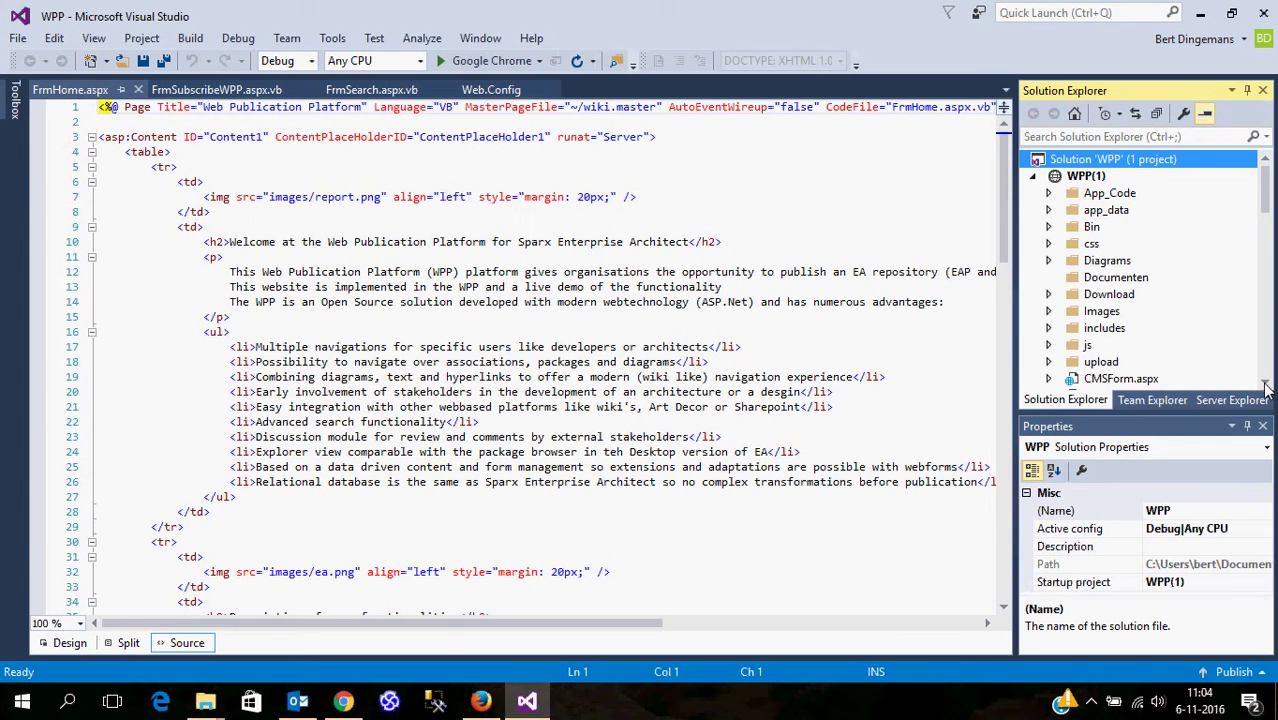
# Step: Open Default.aspx from the WPP project and set it as the start page
pyautogui.click(1265, 388)
pyautogui.click(1265, 388)
pyautogui.click(1265, 388)
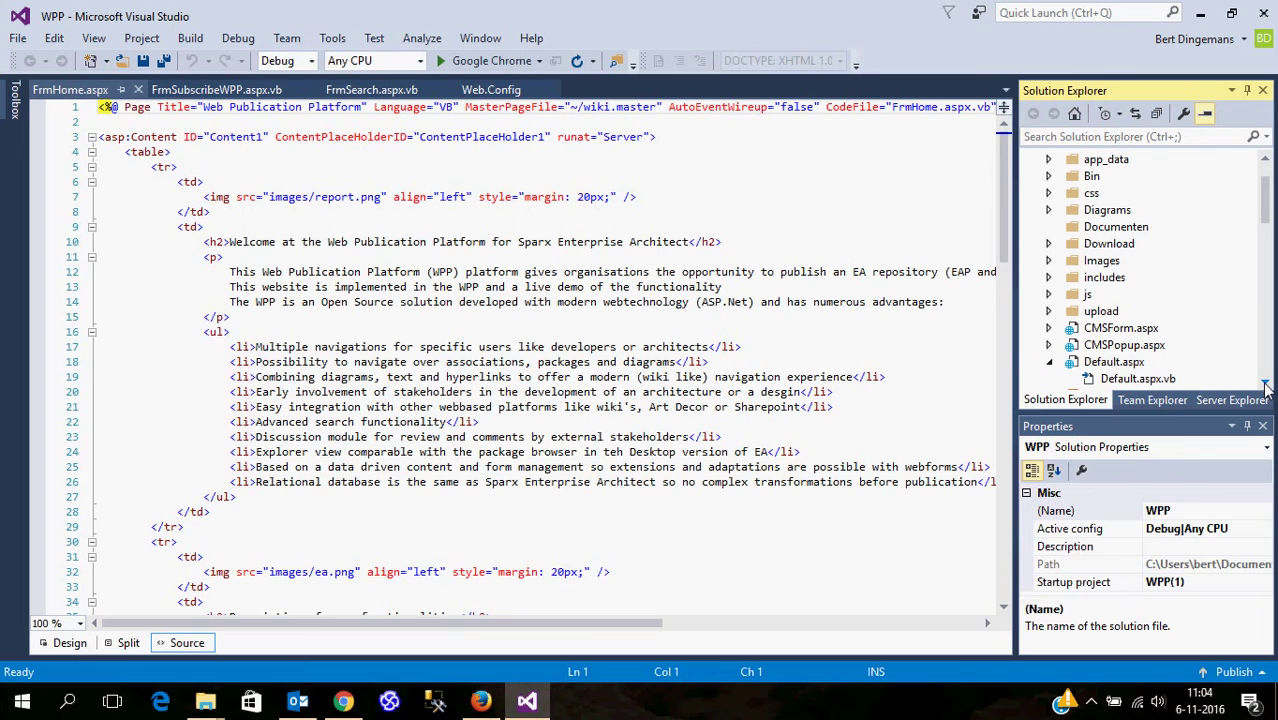
pyautogui.click(1116, 363)
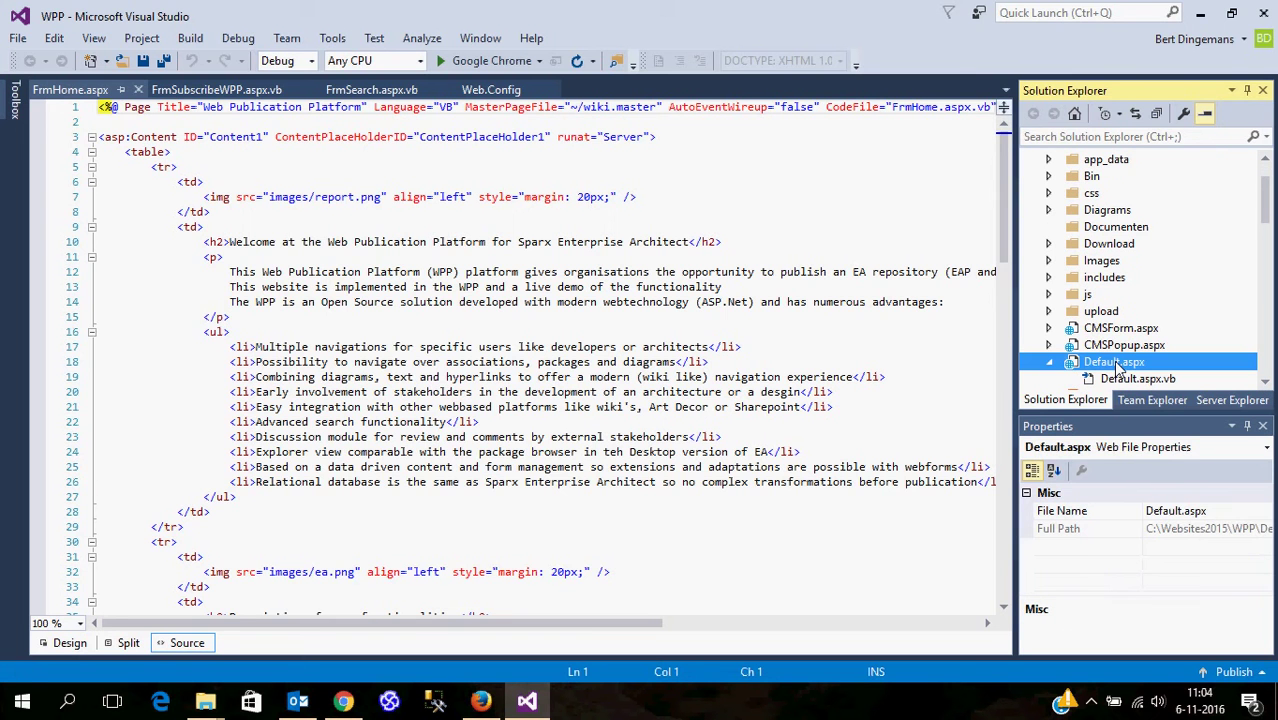
pyautogui.rightClick(1118, 366)
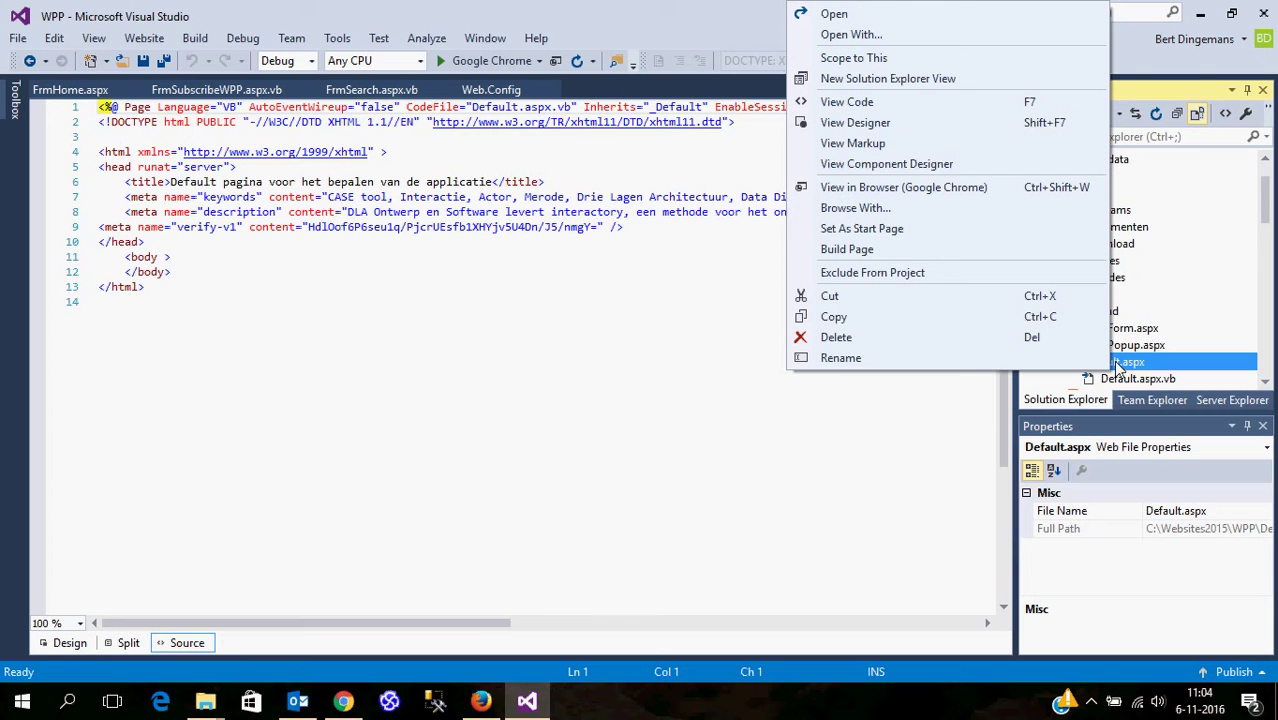
pyautogui.click(879, 236)
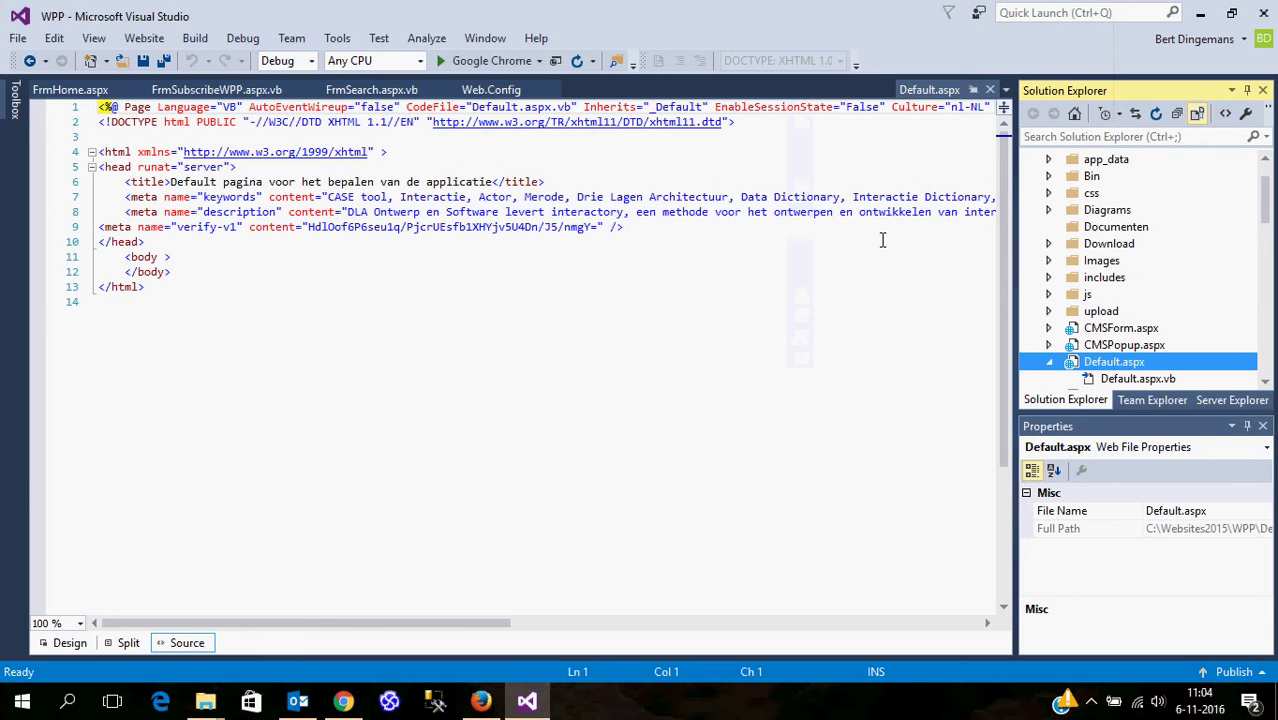
# Step: Run the WPP site in Google Chrome, switch to the browser, and close the tab with the online publication
pyautogui.click(504, 66)
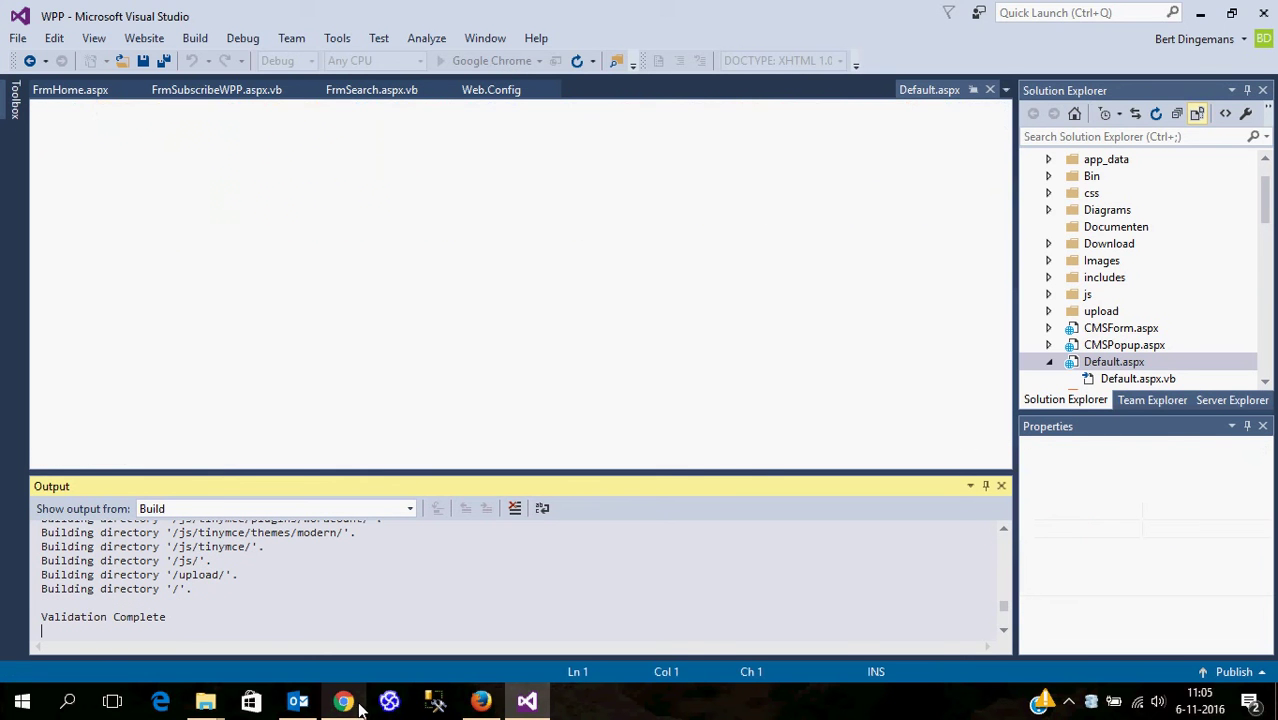
pyautogui.moveTo(345, 703)
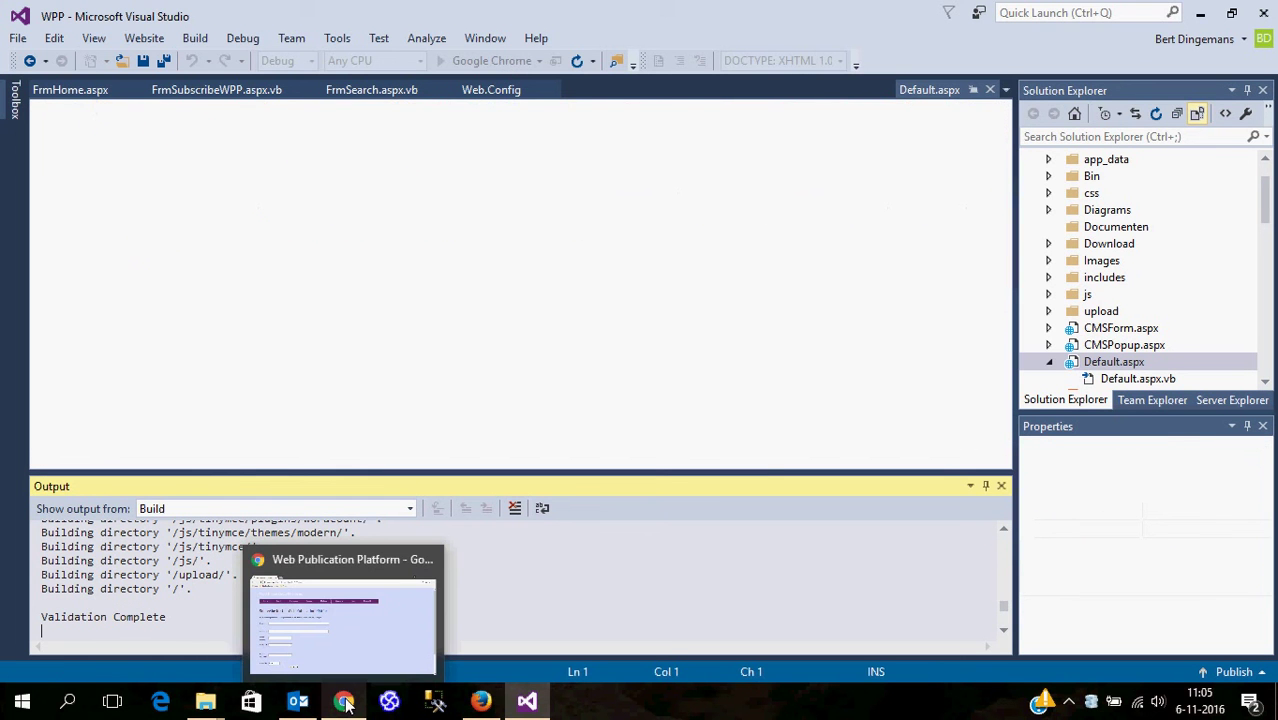
pyautogui.click(345, 703)
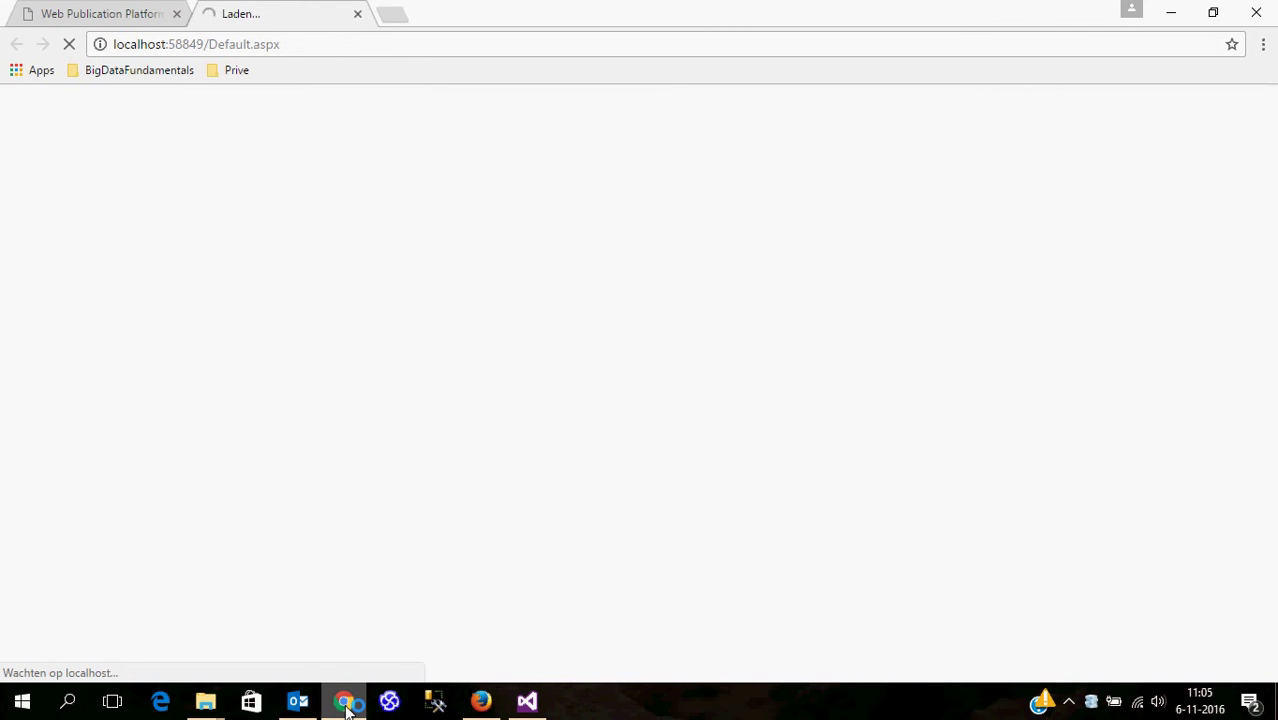
pyautogui.click(177, 15)
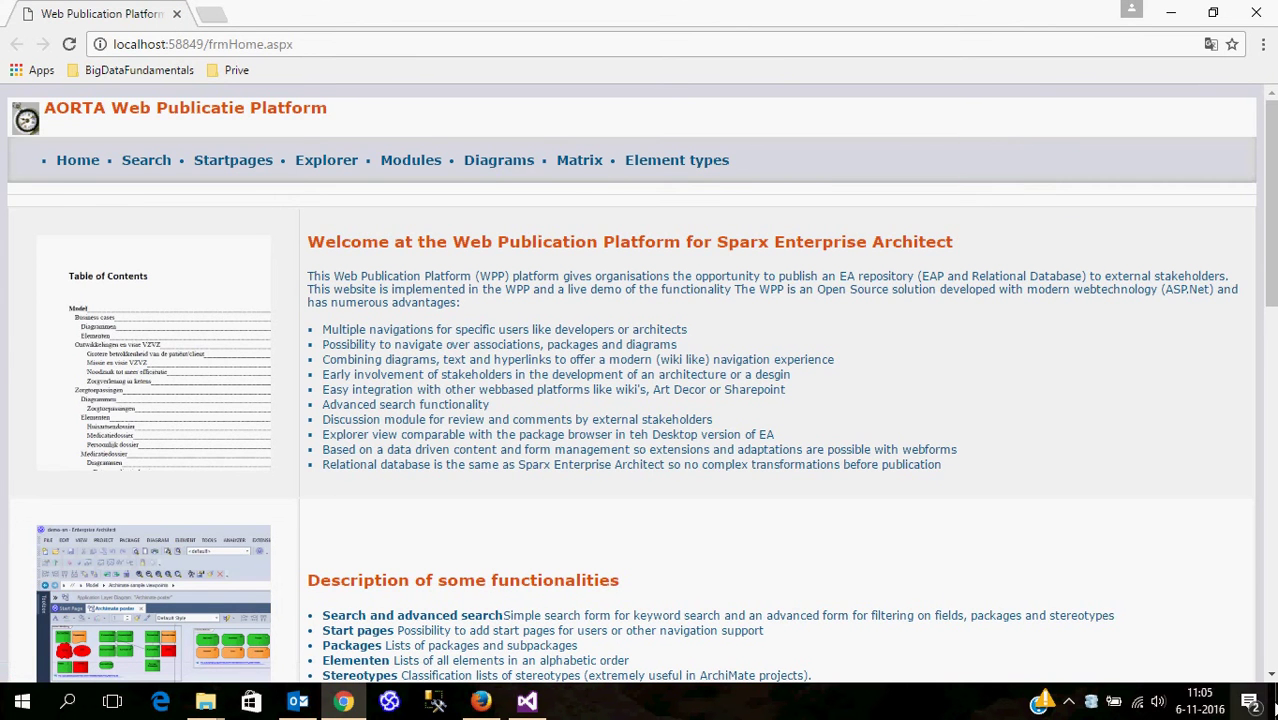
# Step: Look through the locally running site's home page down to its footer and open its list of diagrams
pyautogui.click(1271, 676)
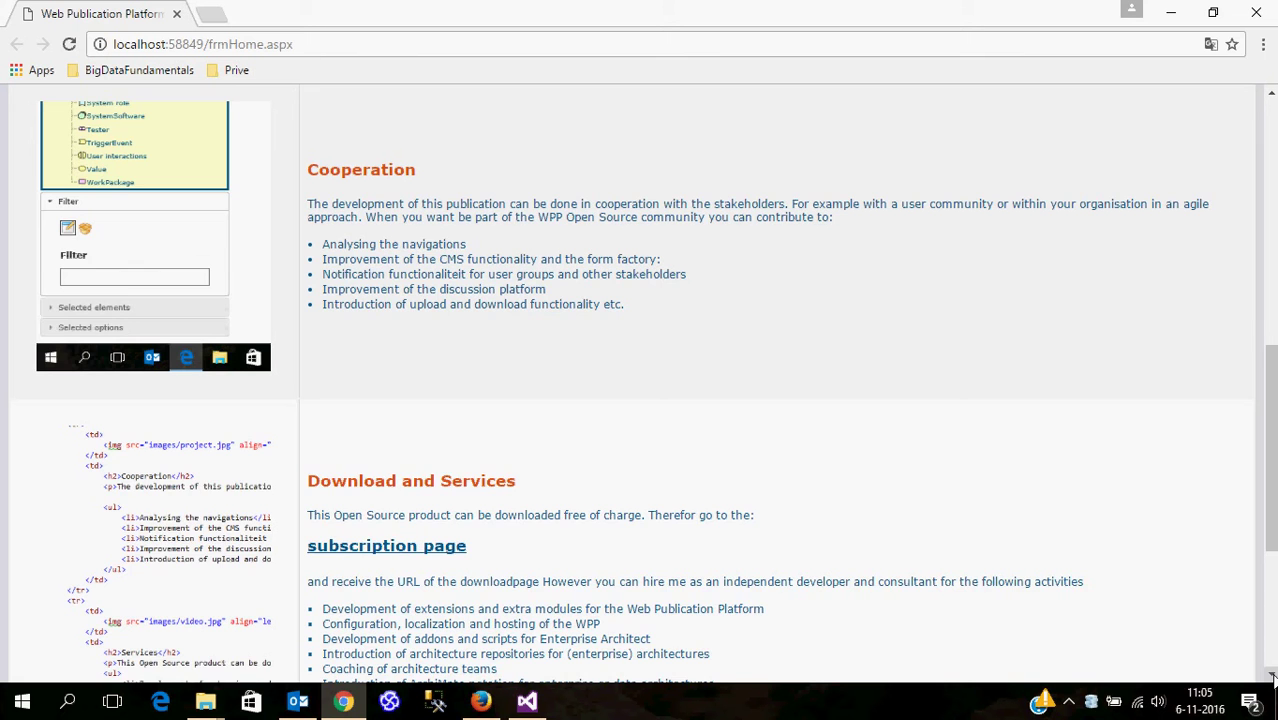
pyautogui.scroll(-2, 1271, 676)
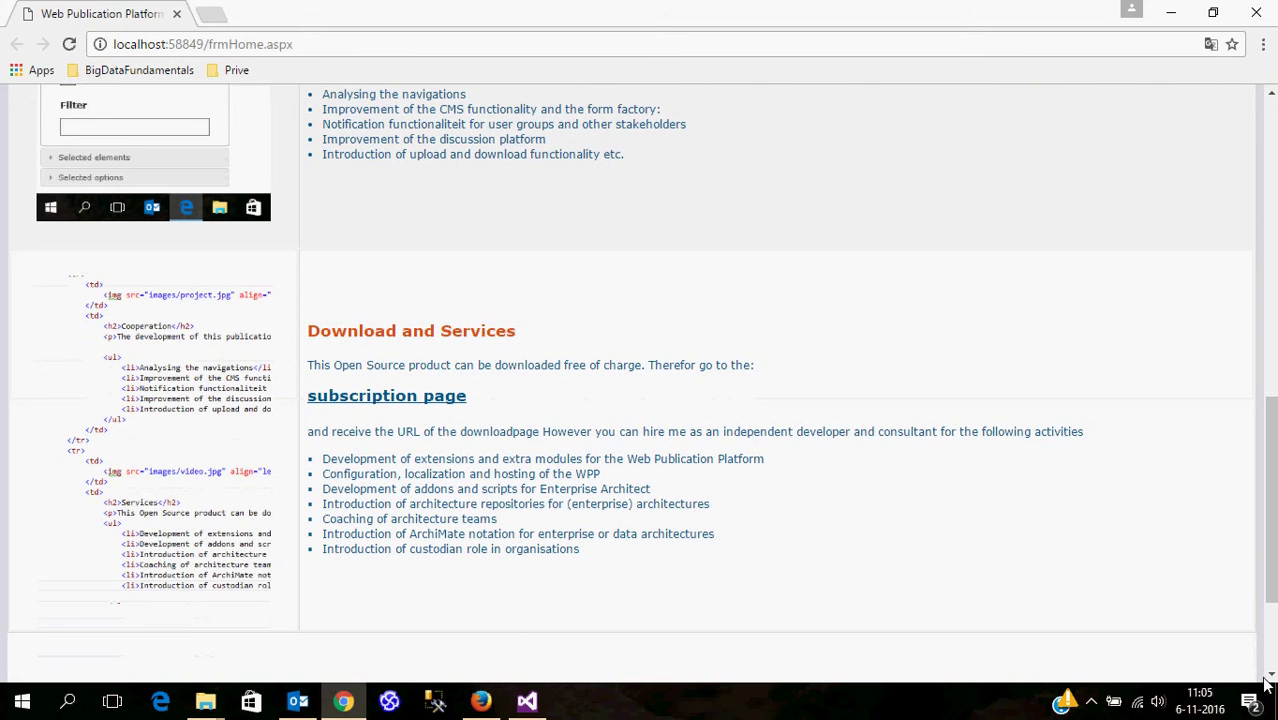
pyautogui.scroll(-2, 1266, 676)
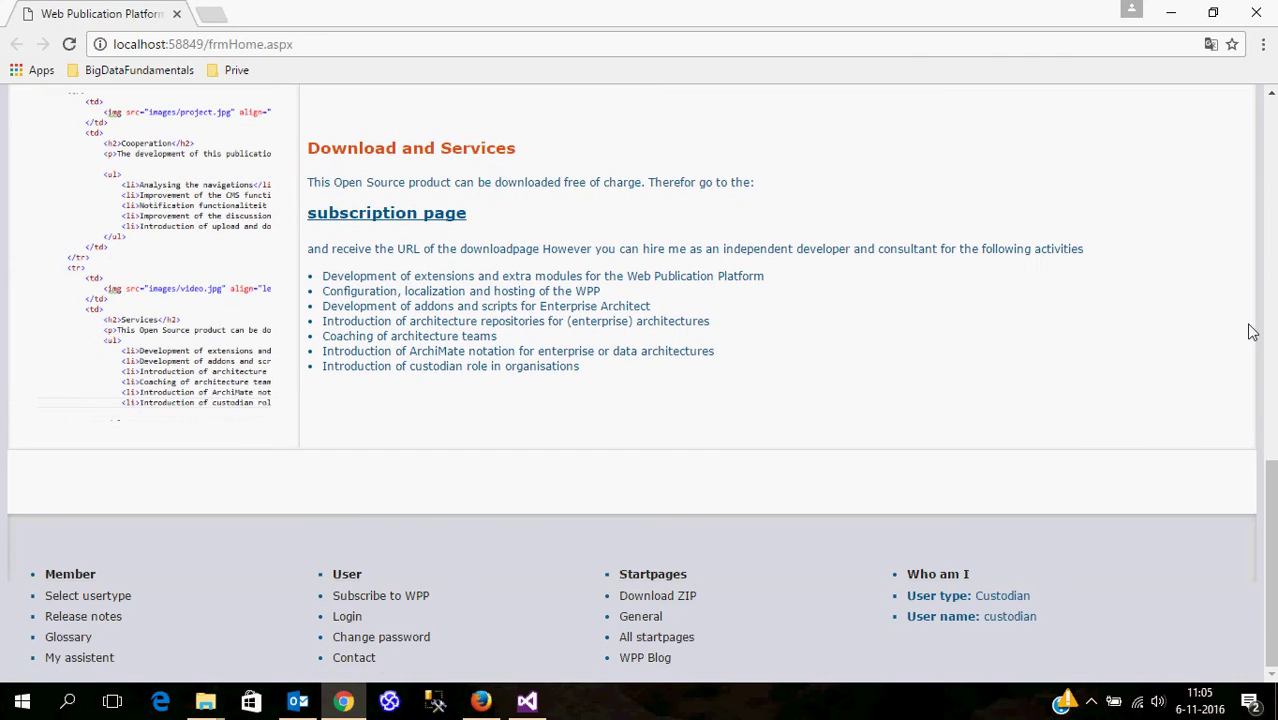
pyautogui.click(1273, 148)
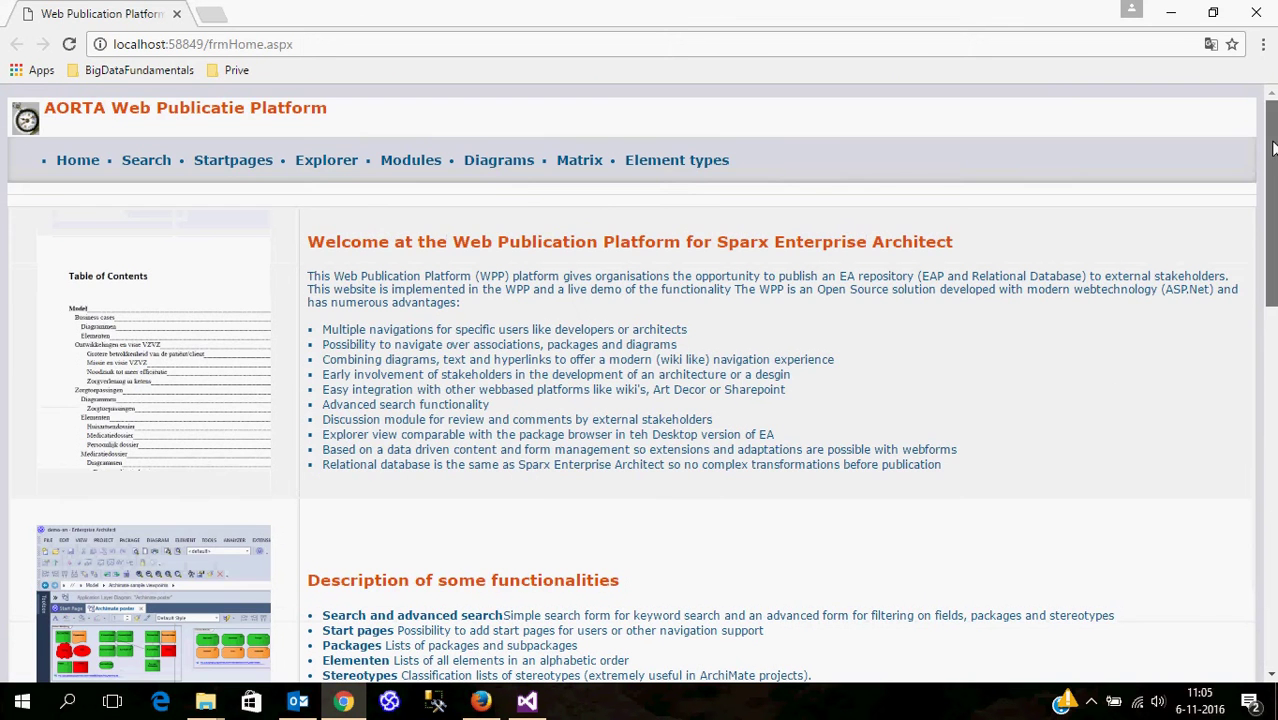
pyautogui.click(503, 168)
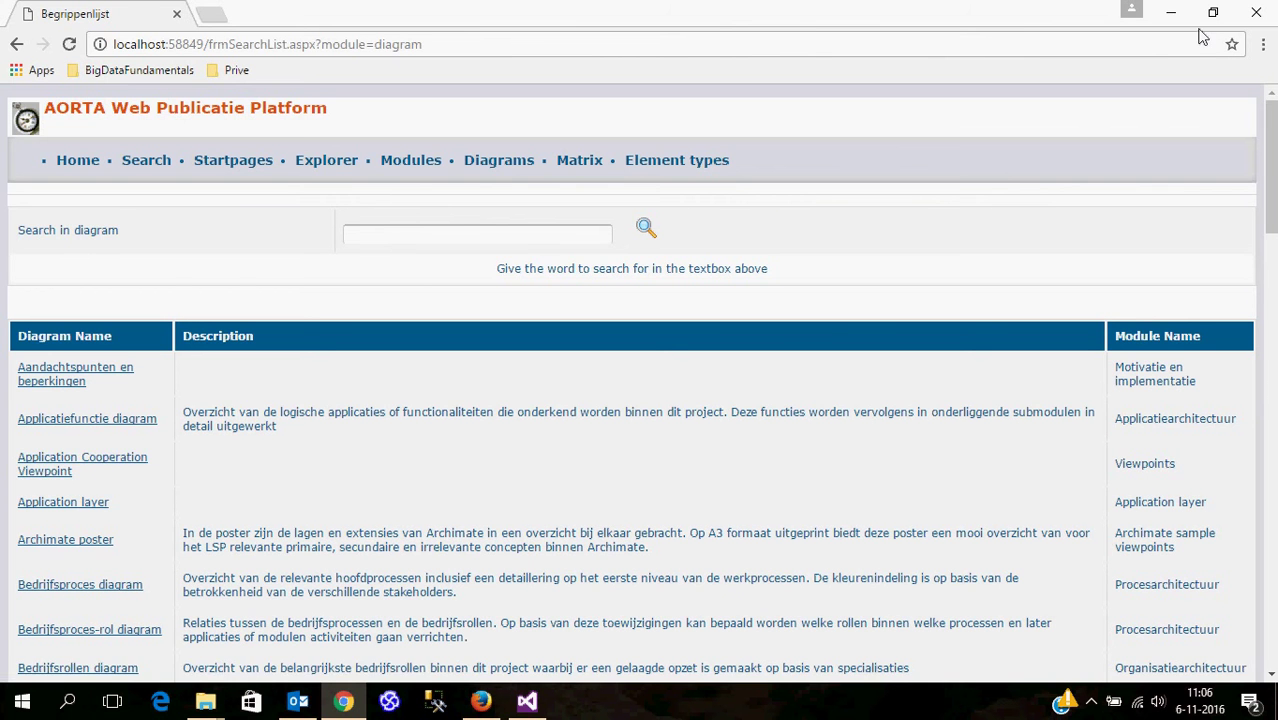
# Step: Close the browser and return to the beginning of the WPP project's file tree in Visual Studio
pyautogui.click(1257, 14)
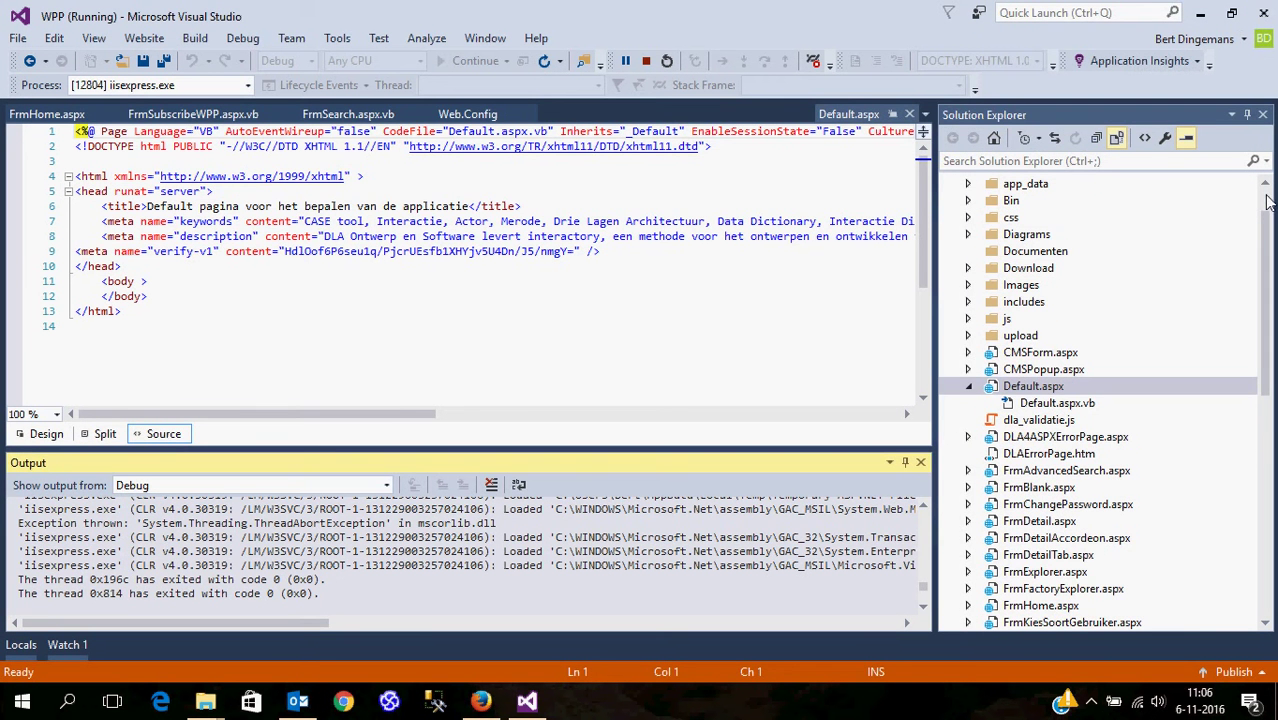
pyautogui.moveTo(1266, 215); pyautogui.dragTo(1266, 198)
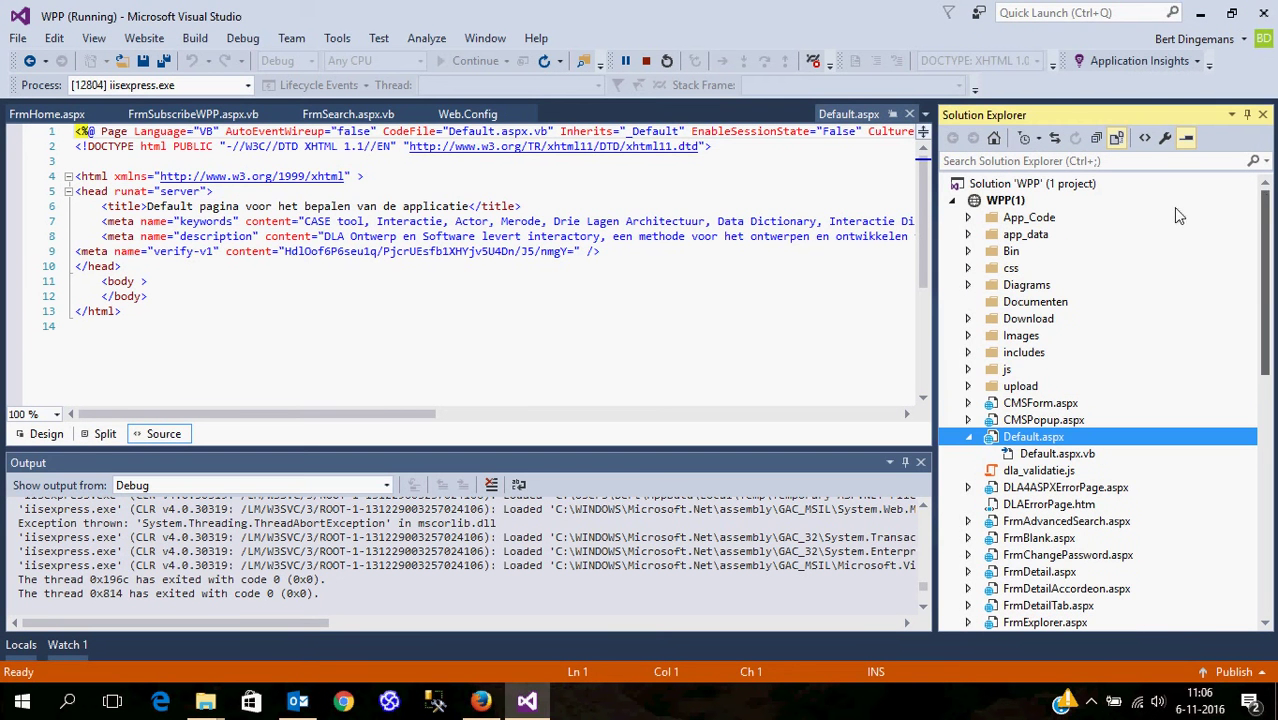
# Step: Expand the app_data folder in the WPP project and open Web.Config at its database connection settings
pyautogui.click(967, 236)
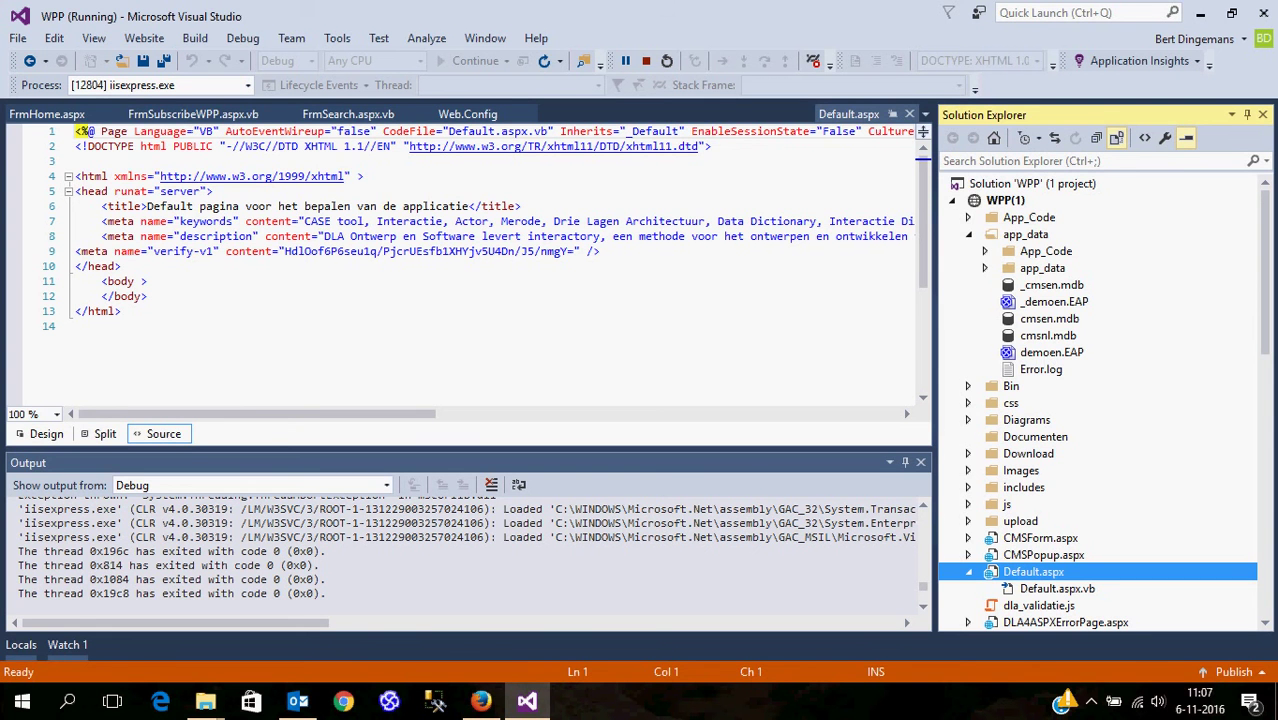
pyautogui.click(1266, 614)
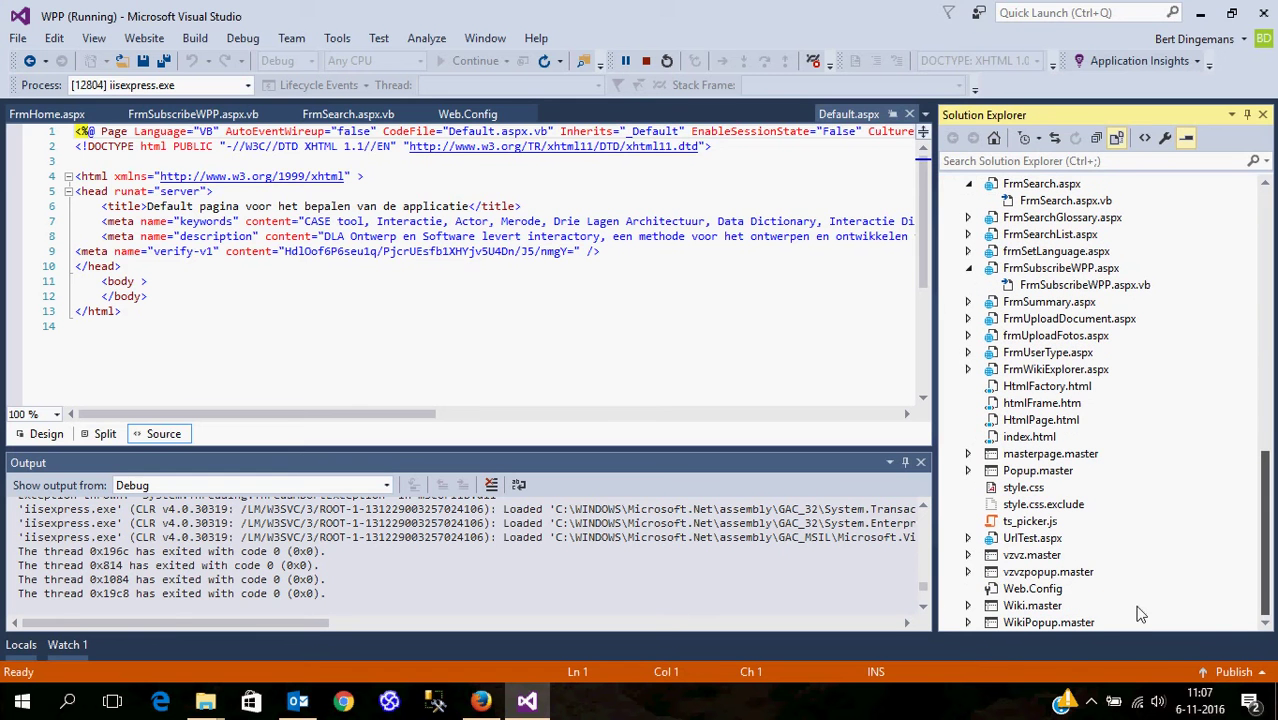
pyautogui.doubleClick(1037, 593)
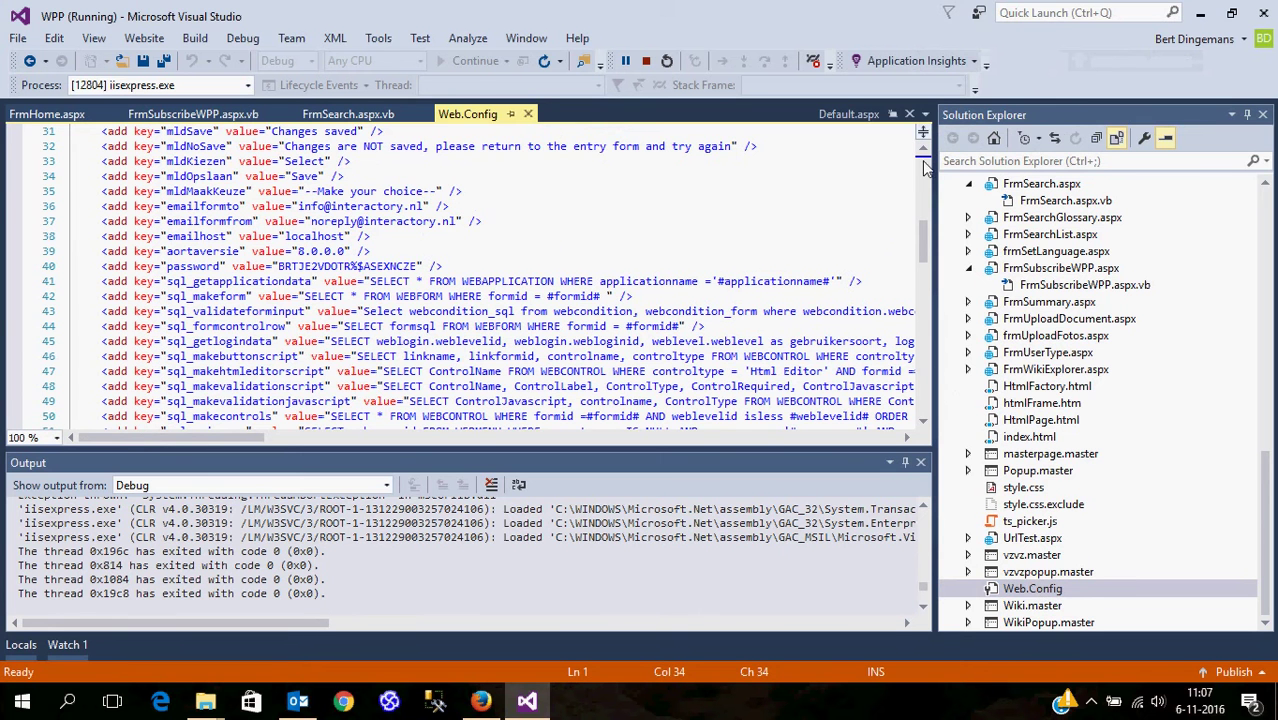
pyautogui.scroll(5, 924, 153)
pyautogui.scroll(4, 924, 153)
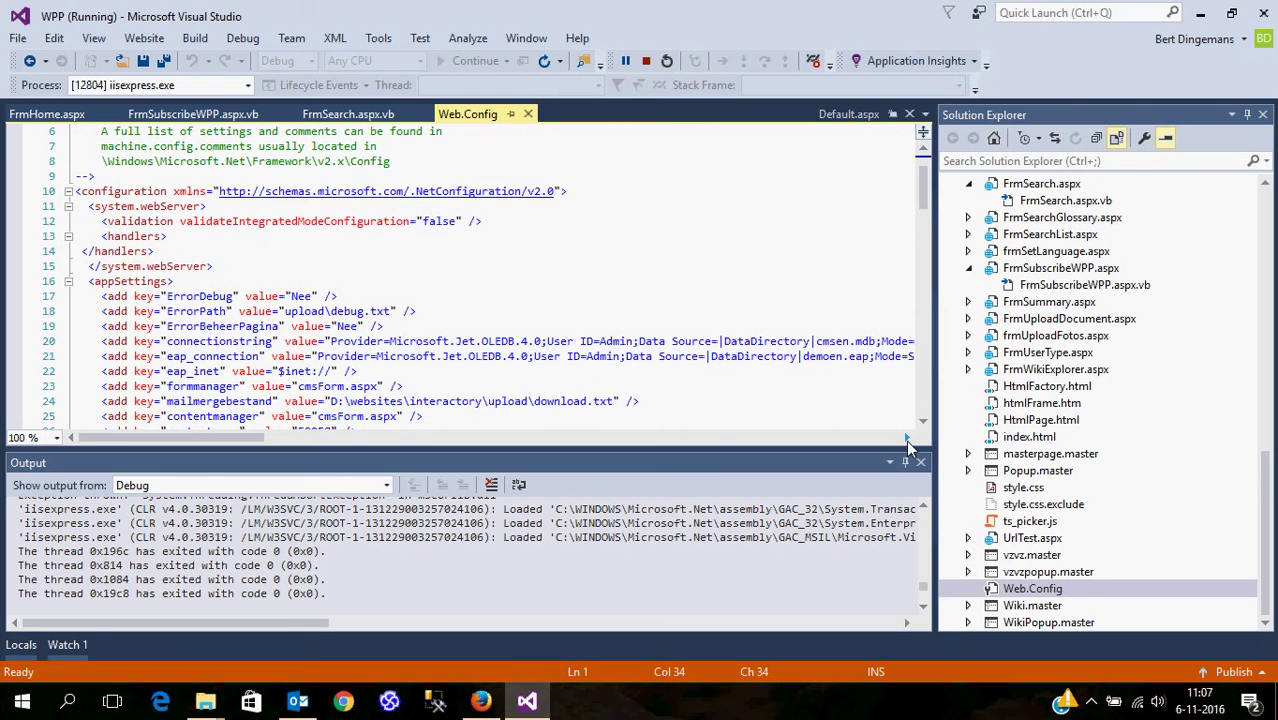
pyautogui.click(906, 438)
pyautogui.click(906, 438)
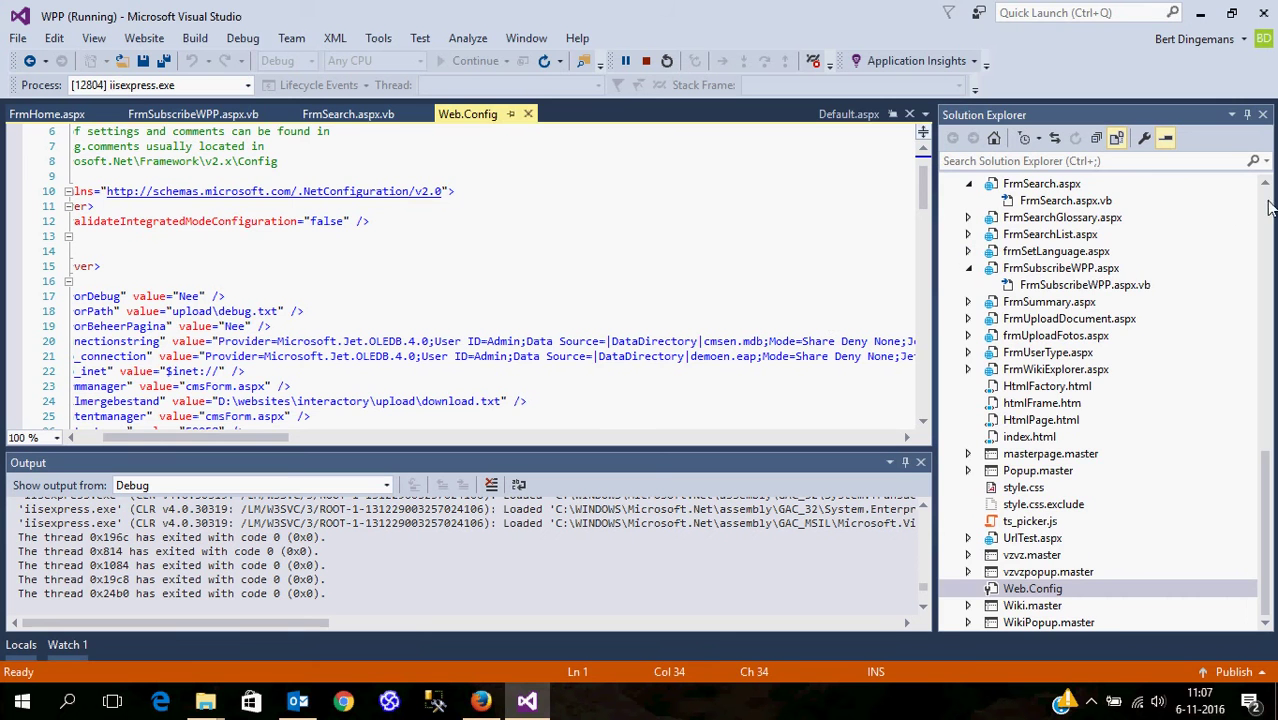
# Step: Compare cmsen.mdb in the app_data folder with the connection strings, and locate demoen.eap in the eap_connection setting
pyautogui.scroll(9, 1270, 206)
pyautogui.scroll(5, 1270, 206)
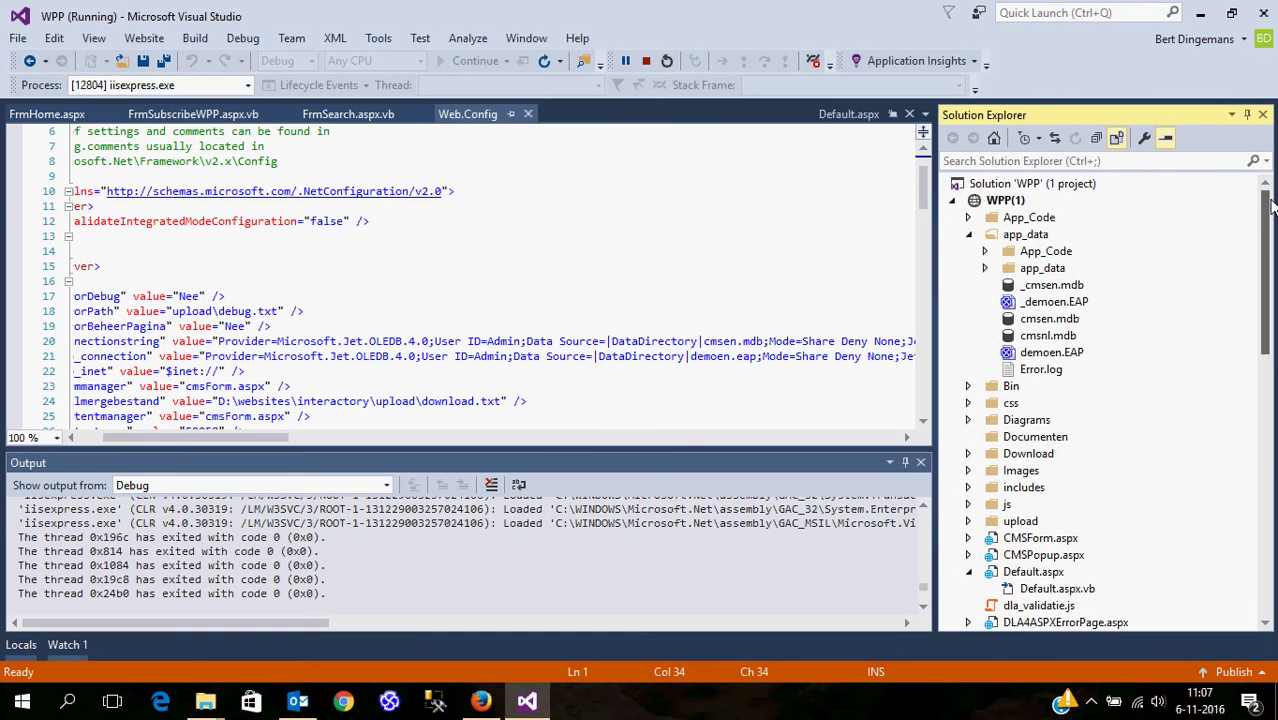
pyautogui.click(1046, 320)
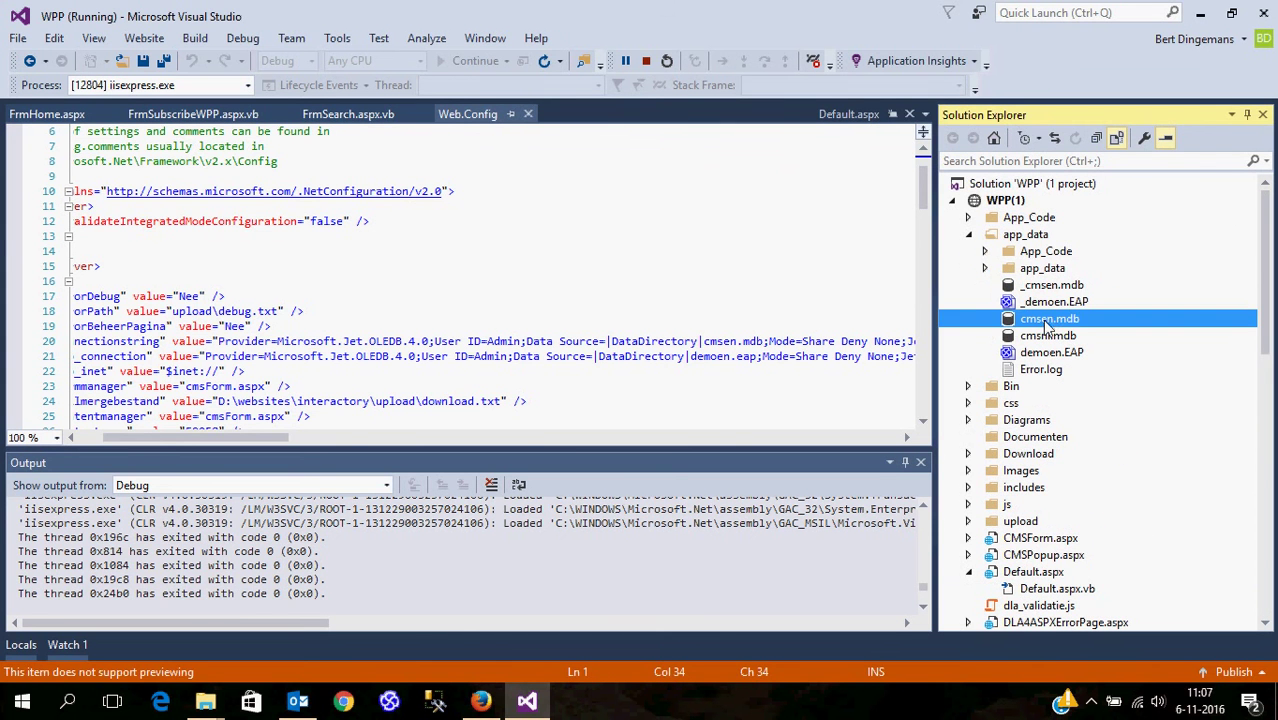
pyautogui.click(706, 360)
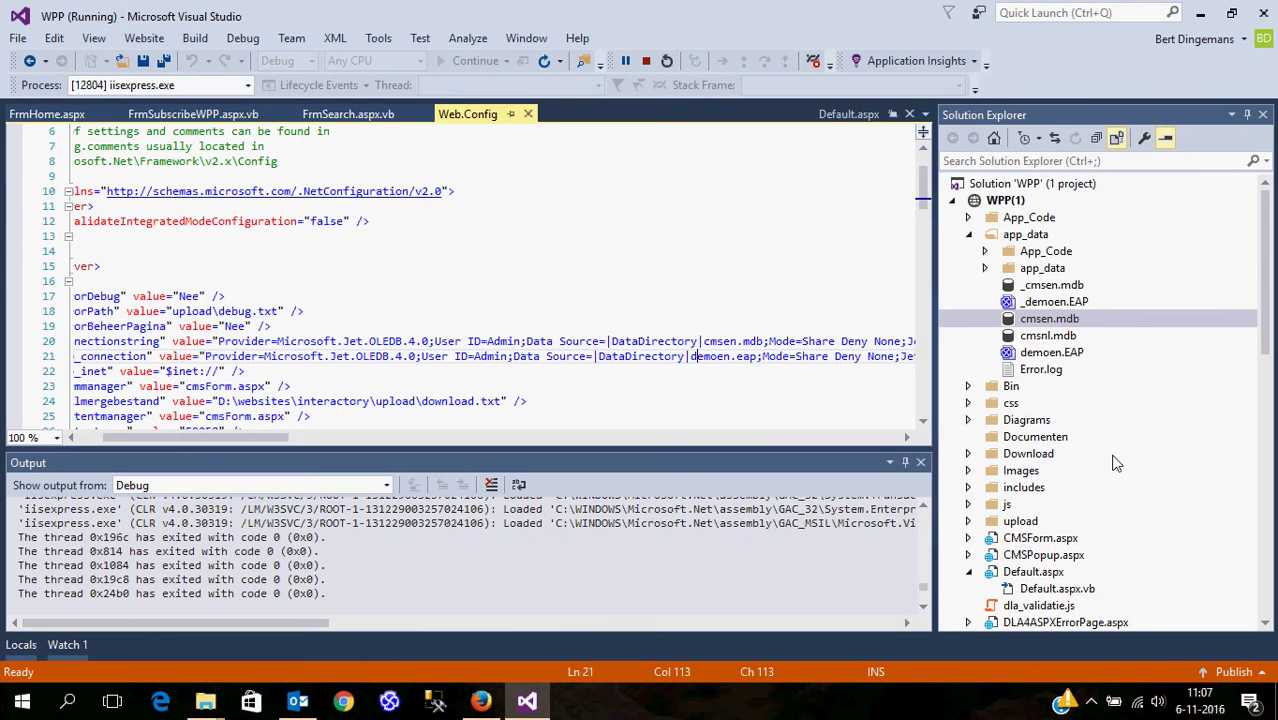
# Step: Open demoen.EAP in Enterprise Architect, stop debugging the WPP site, and minimize Visual Studio and Outlook
pyautogui.click(1045, 354)
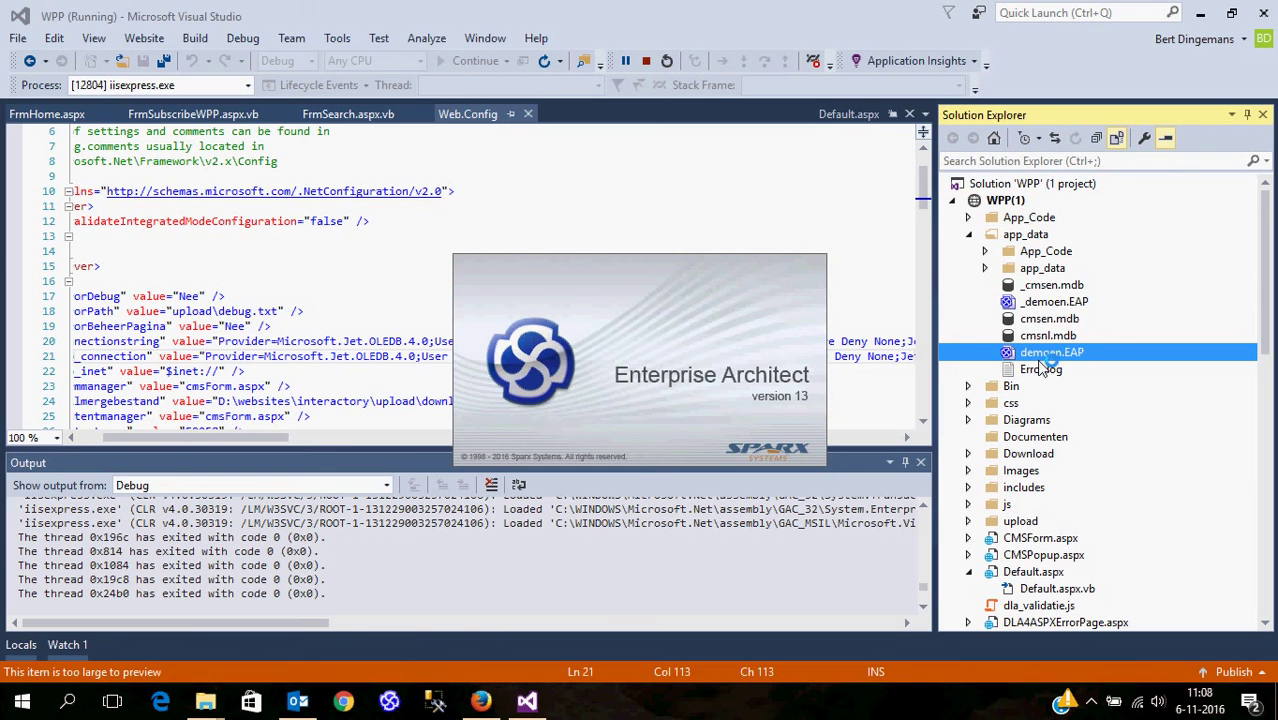
pyautogui.click(647, 61)
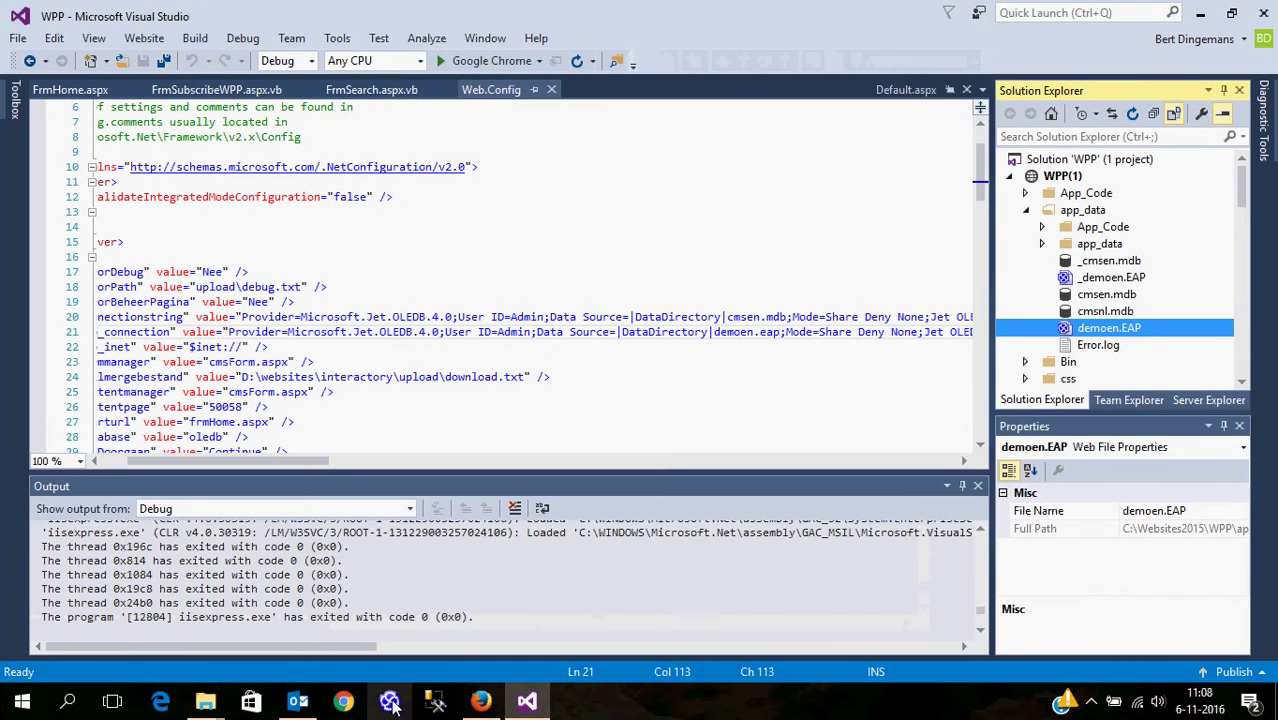
pyautogui.click(1201, 14)
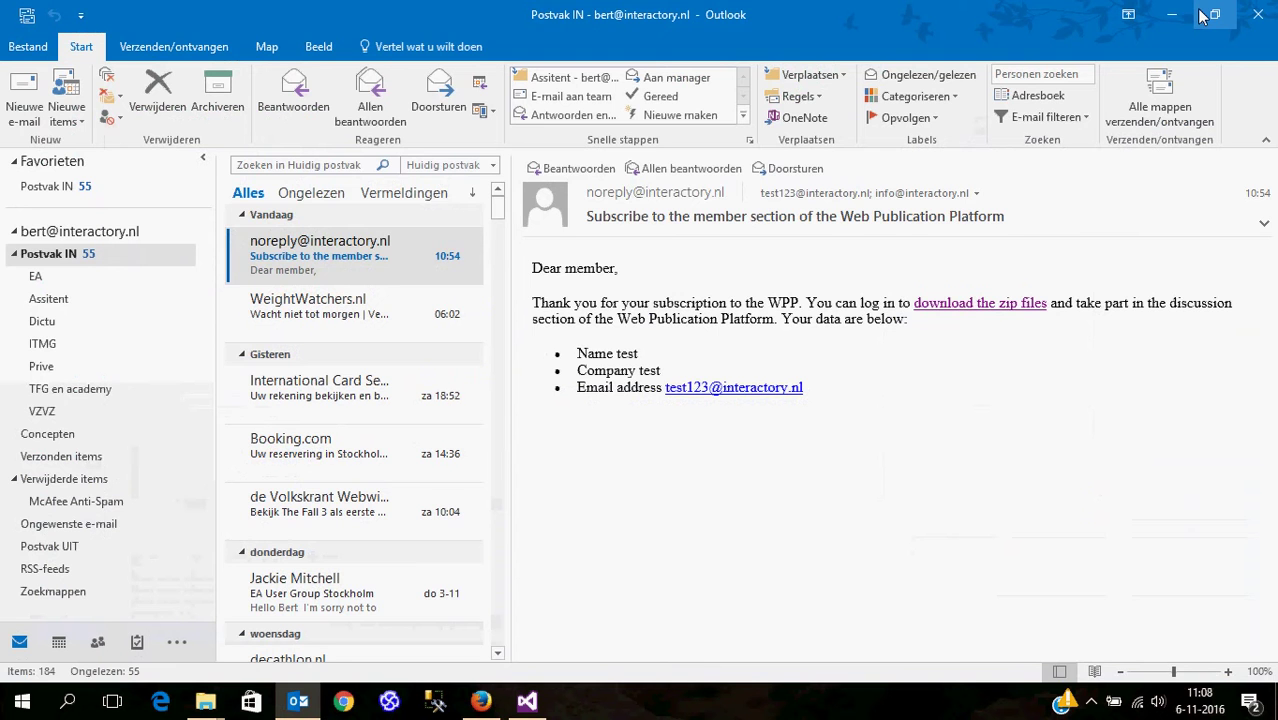
pyautogui.click(1176, 14)
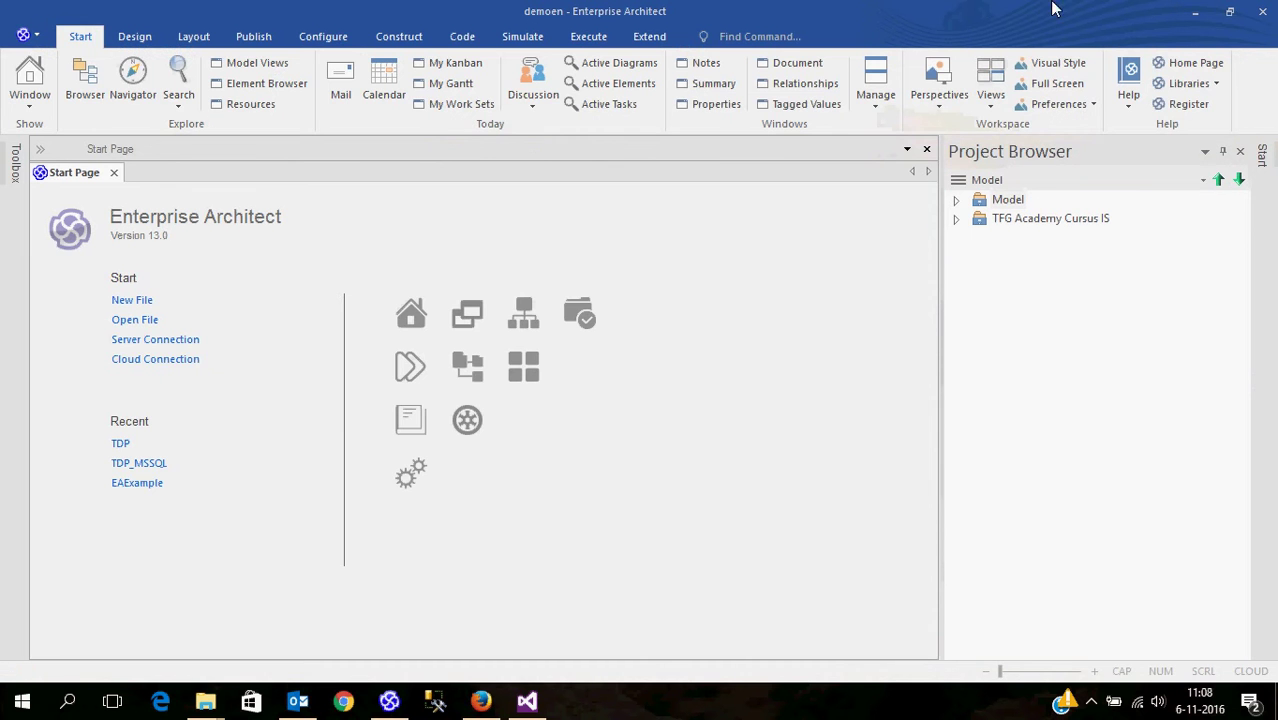
# Step: Open the Scripting window in Enterprise Architect and expand the ExportDiagrams script group
pyautogui.click(650, 38)
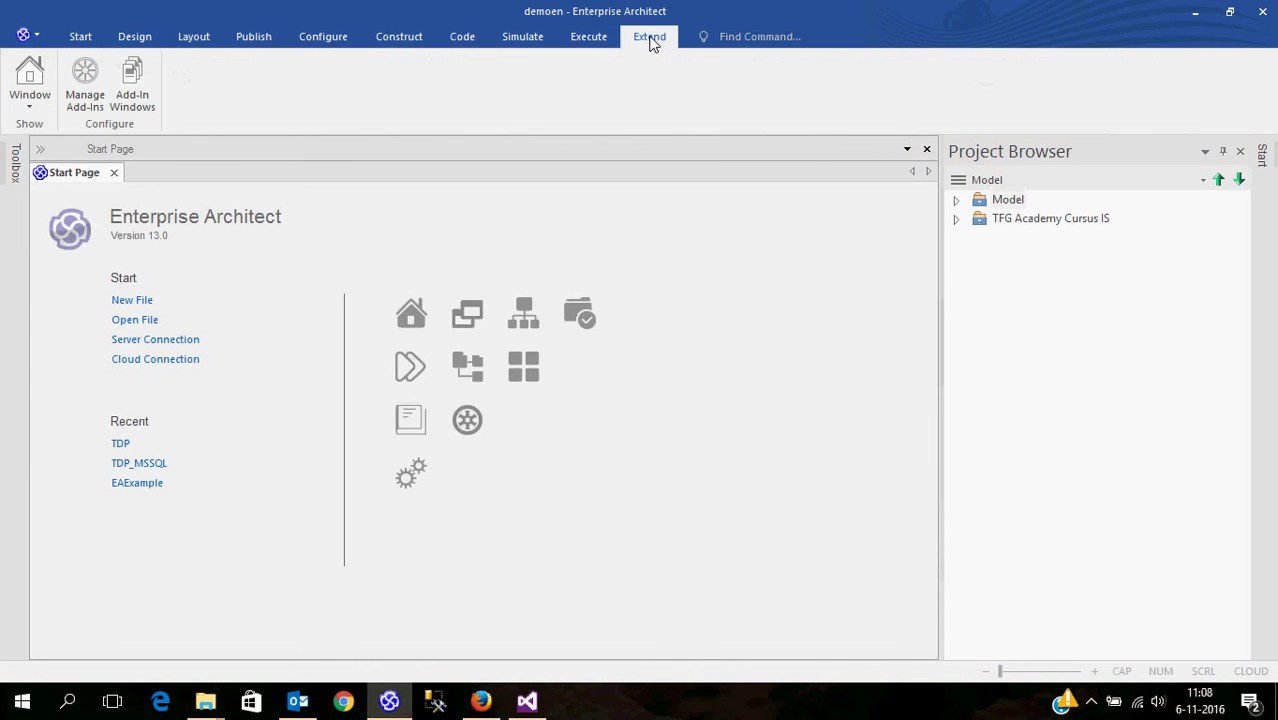
pyautogui.click(592, 37)
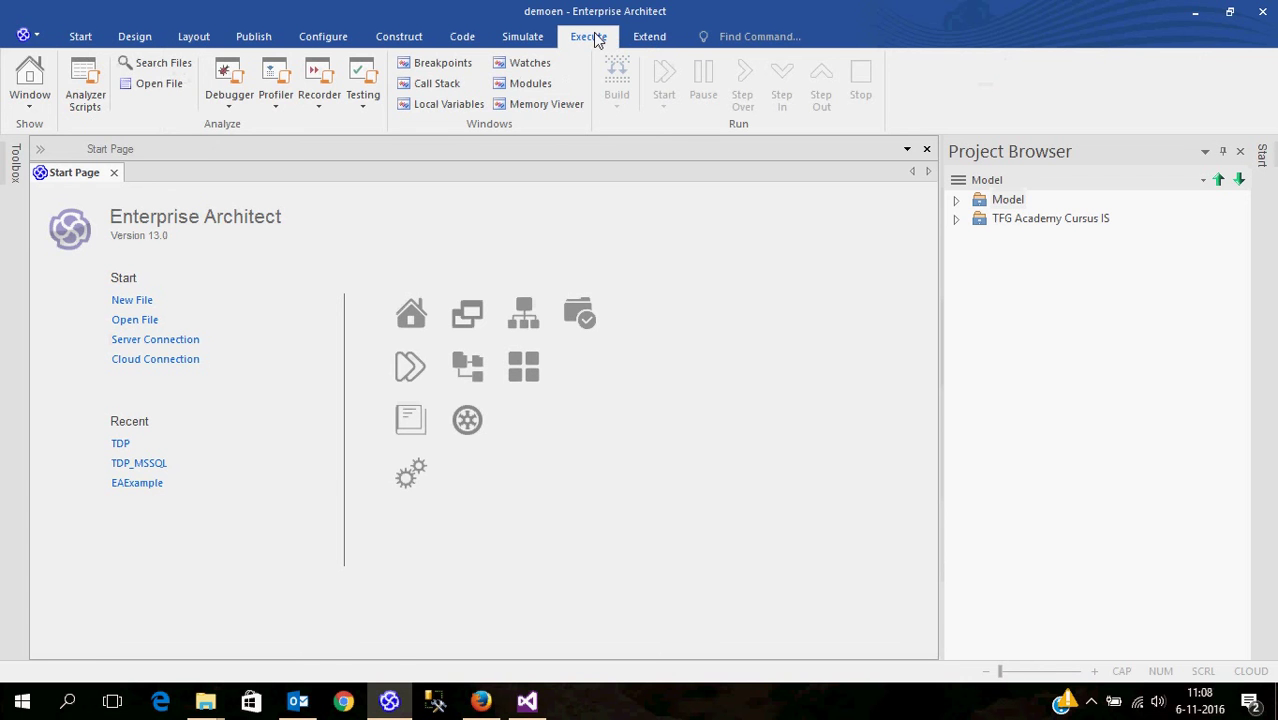
pyautogui.click(462, 38)
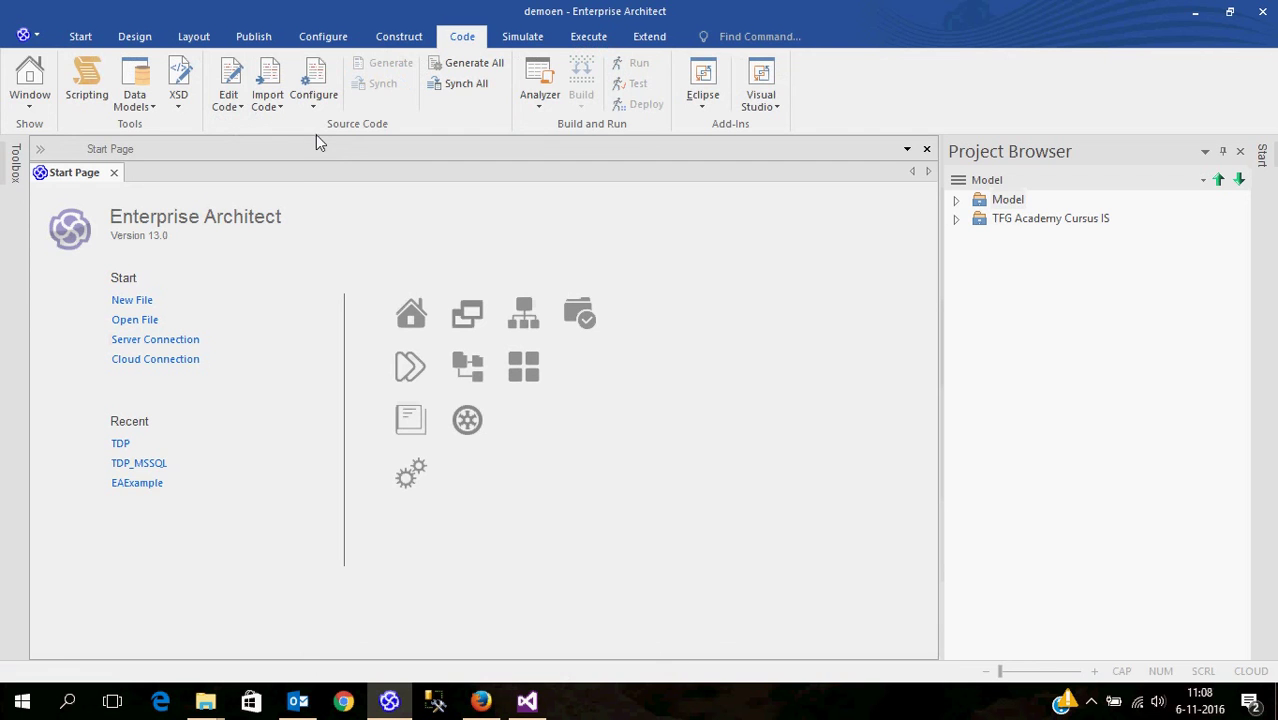
pyautogui.click(90, 80)
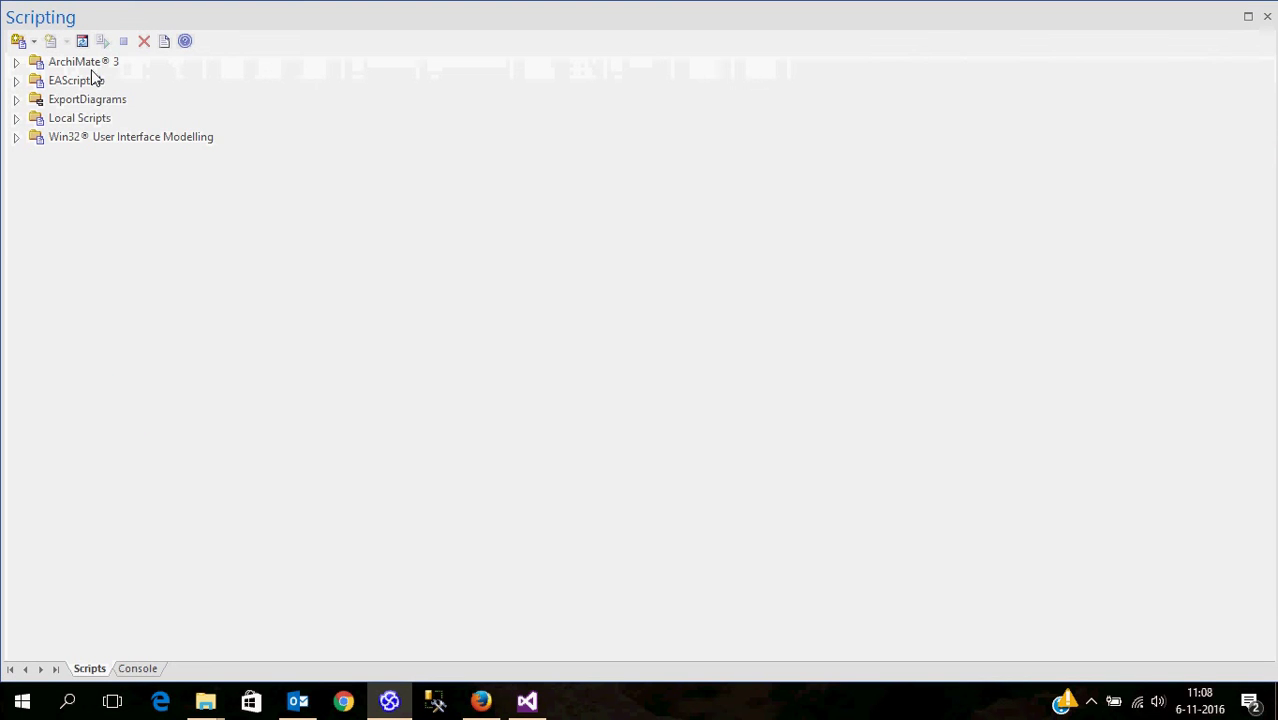
pyautogui.click(14, 104)
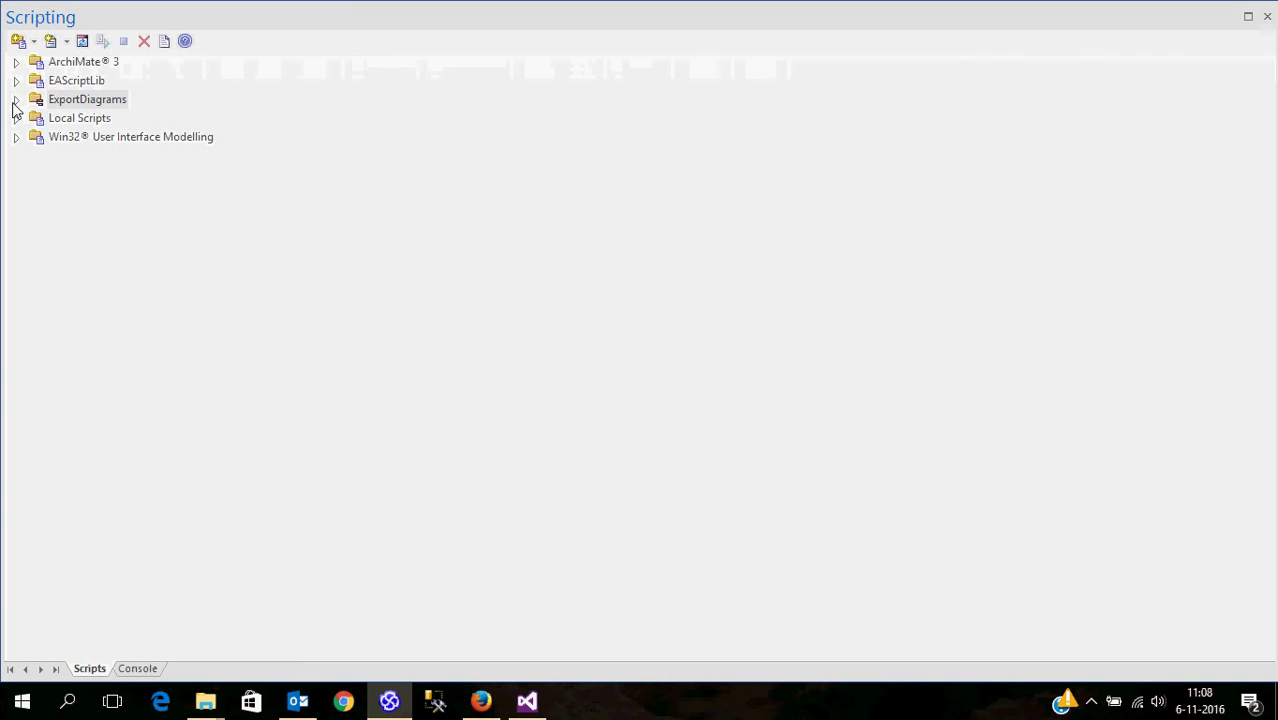
pyautogui.click(15, 101)
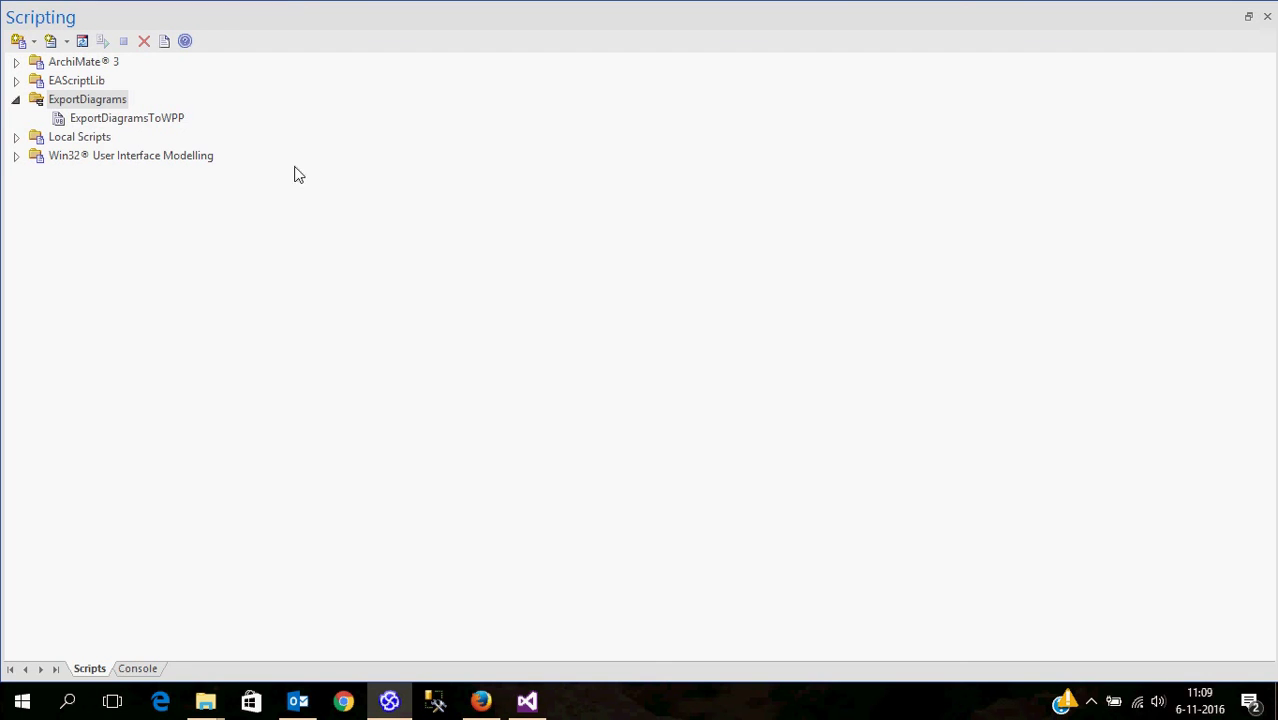
# Step: Open the ExportDiagramsToWPP script for editing and restore the Scripting window from its maximized size
pyautogui.click(145, 124)
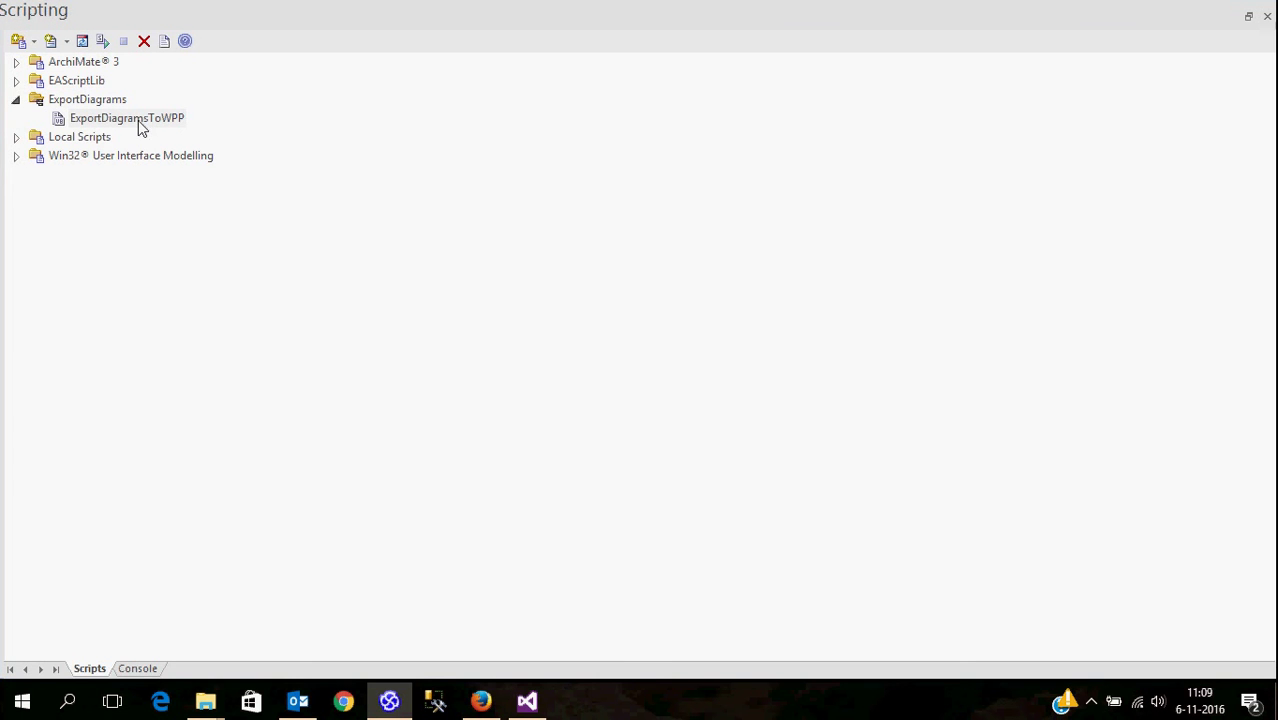
pyautogui.rightClick(137, 119)
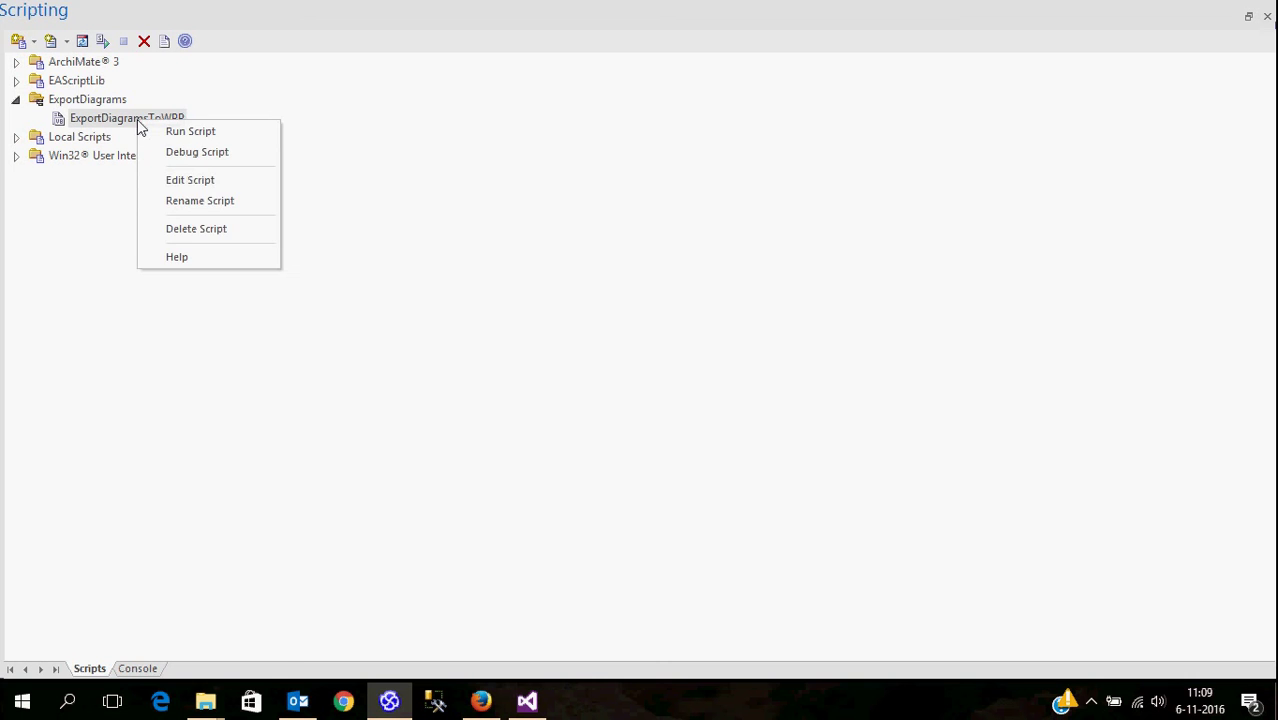
pyautogui.click(198, 184)
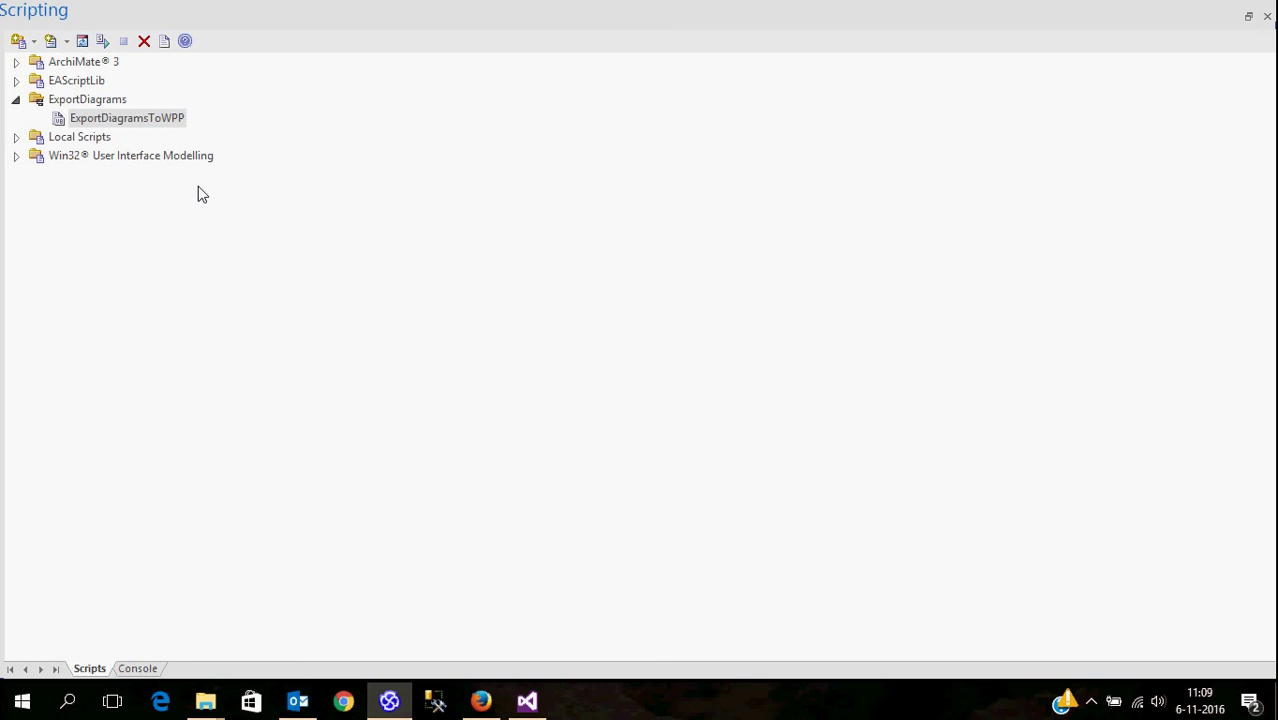
pyautogui.click(1248, 16)
# Step: Switch to File Explorer and open the Diagrams folder inside the WPP site folder
pyautogui.click(205, 704)
pyautogui.click(128, 640)
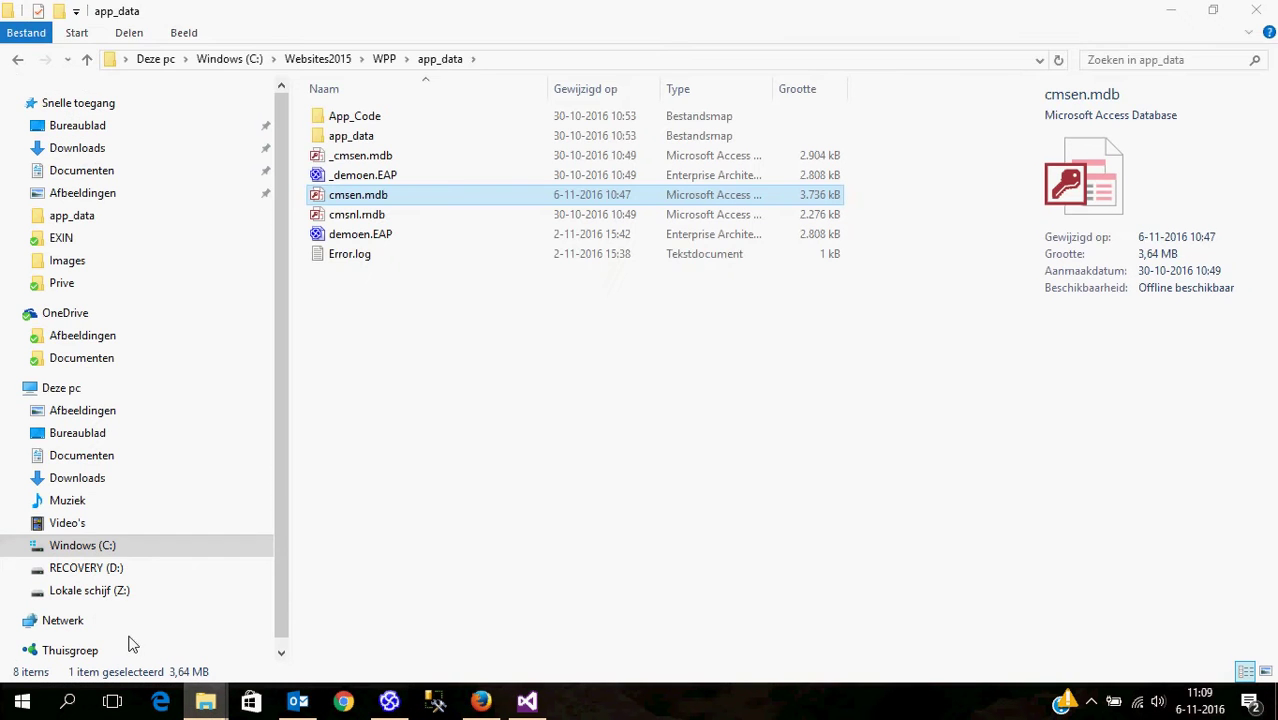
pyautogui.click(385, 60)
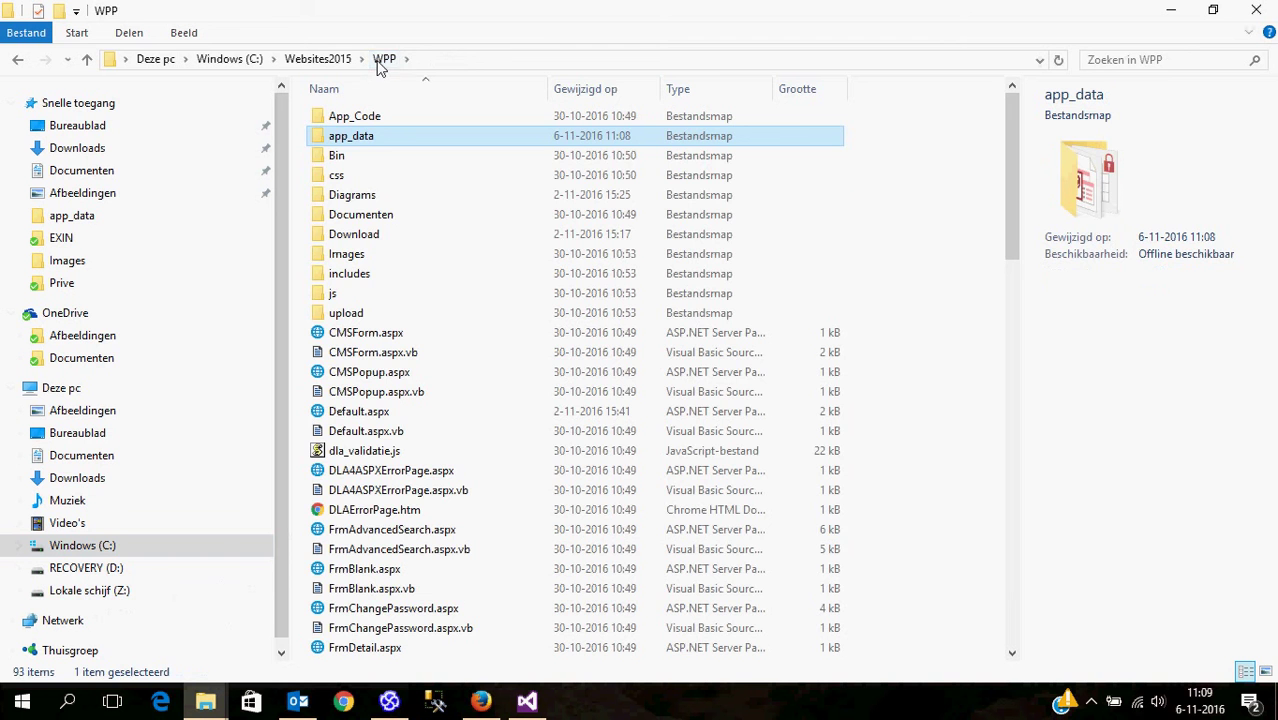
pyautogui.doubleClick(350, 196)
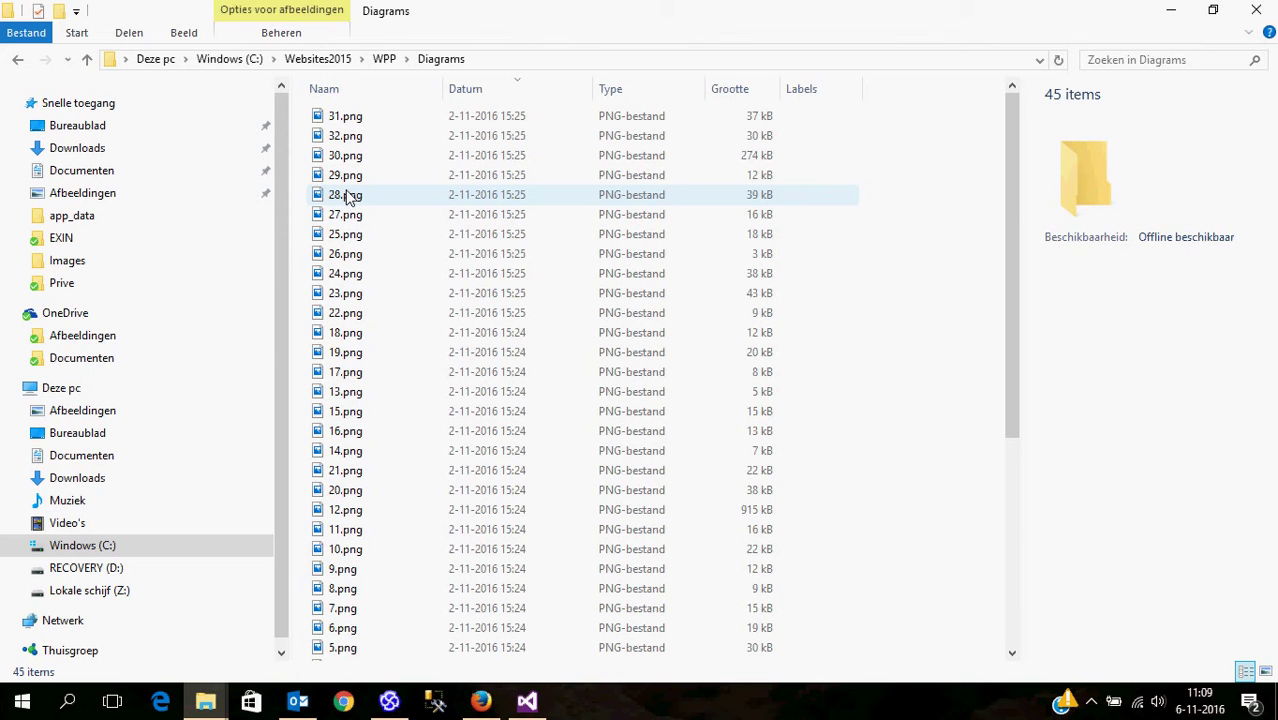
# Step: Switch back to Enterprise Architect and run the ExportDiagramsToWPP script
pyautogui.click(392, 702)
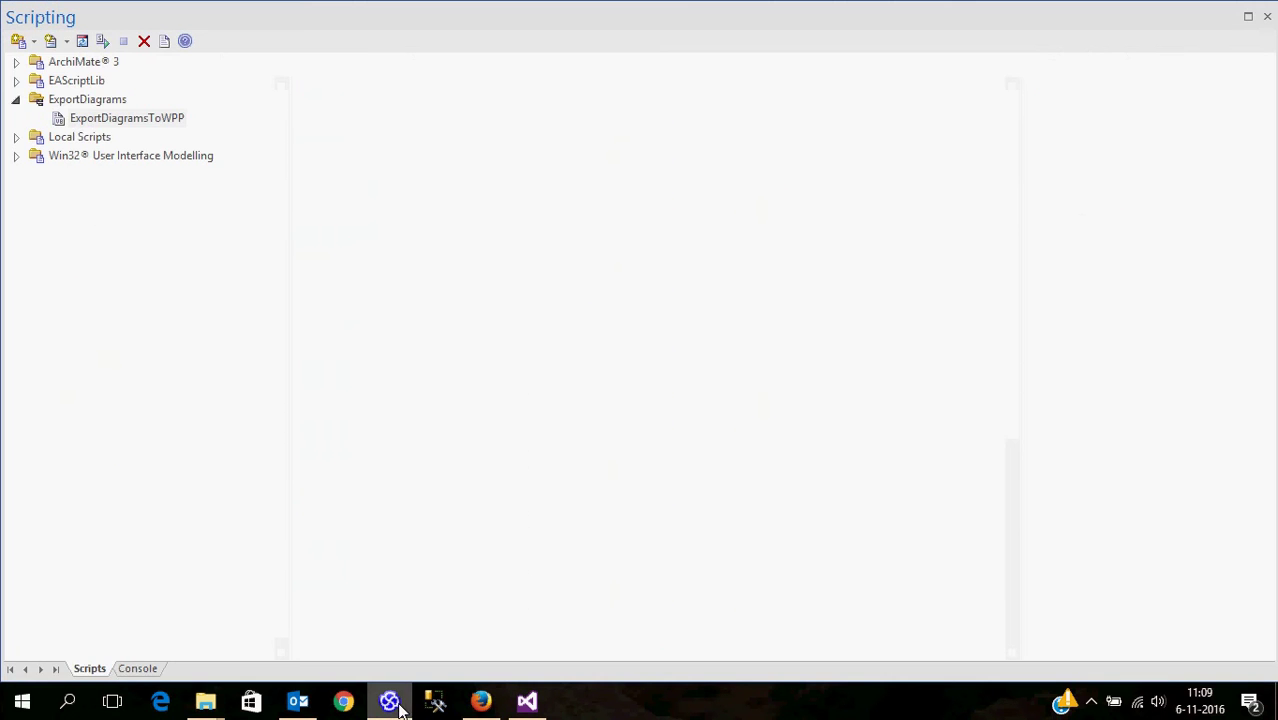
pyautogui.rightClick(106, 119)
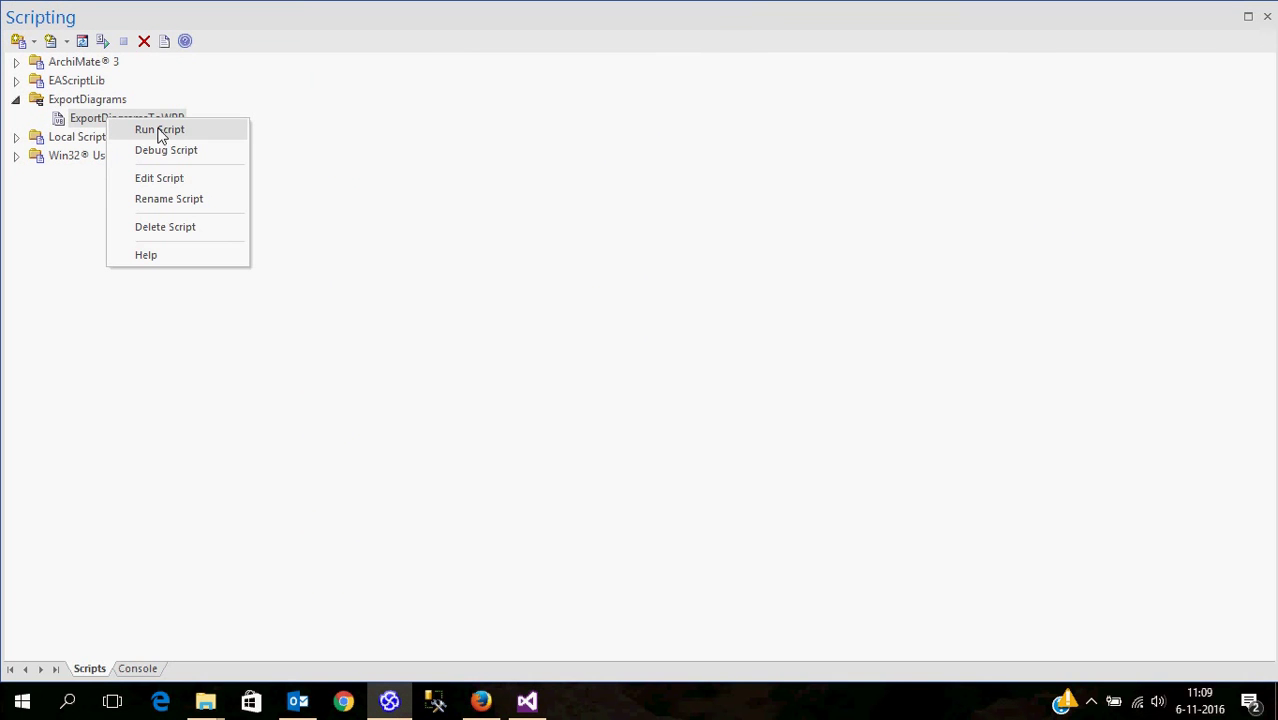
pyautogui.click(160, 131)
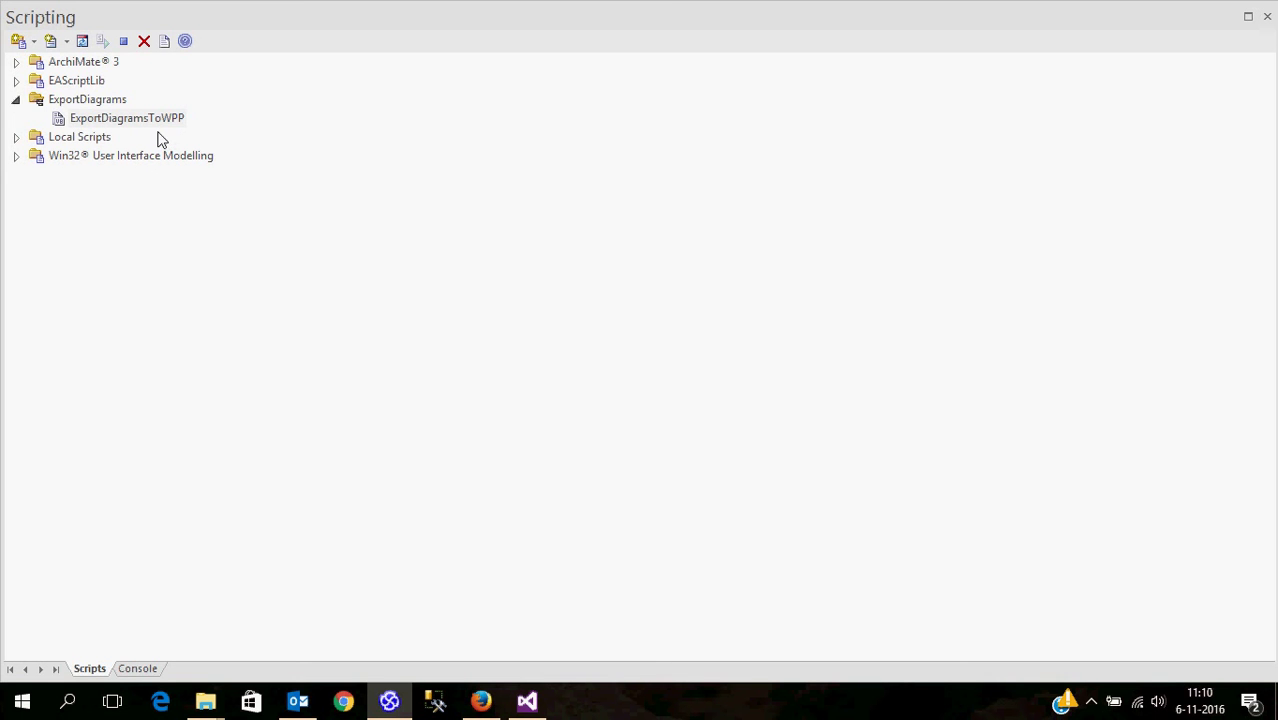
# Step: Check the exported PNG files in the Diagrams folder, then return through Enterprise Architect to the WPP project in Visual Studio
pyautogui.moveTo(529, 706)
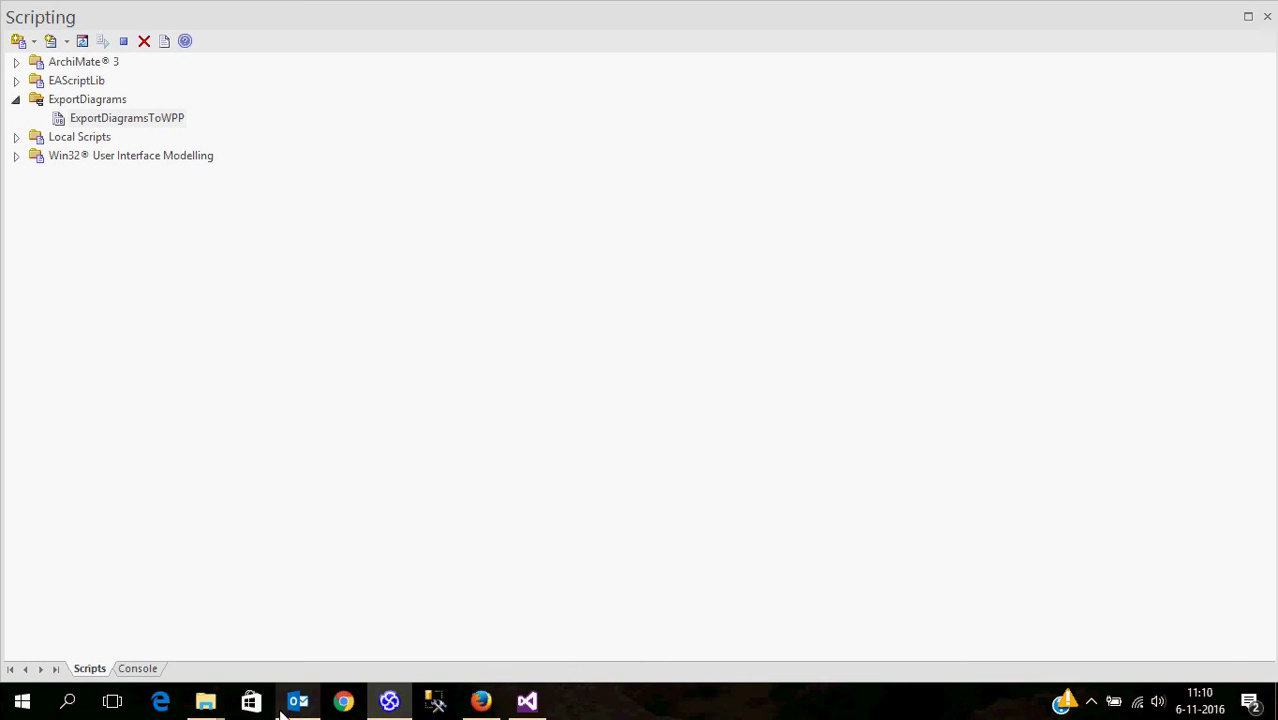
pyautogui.moveTo(202, 705)
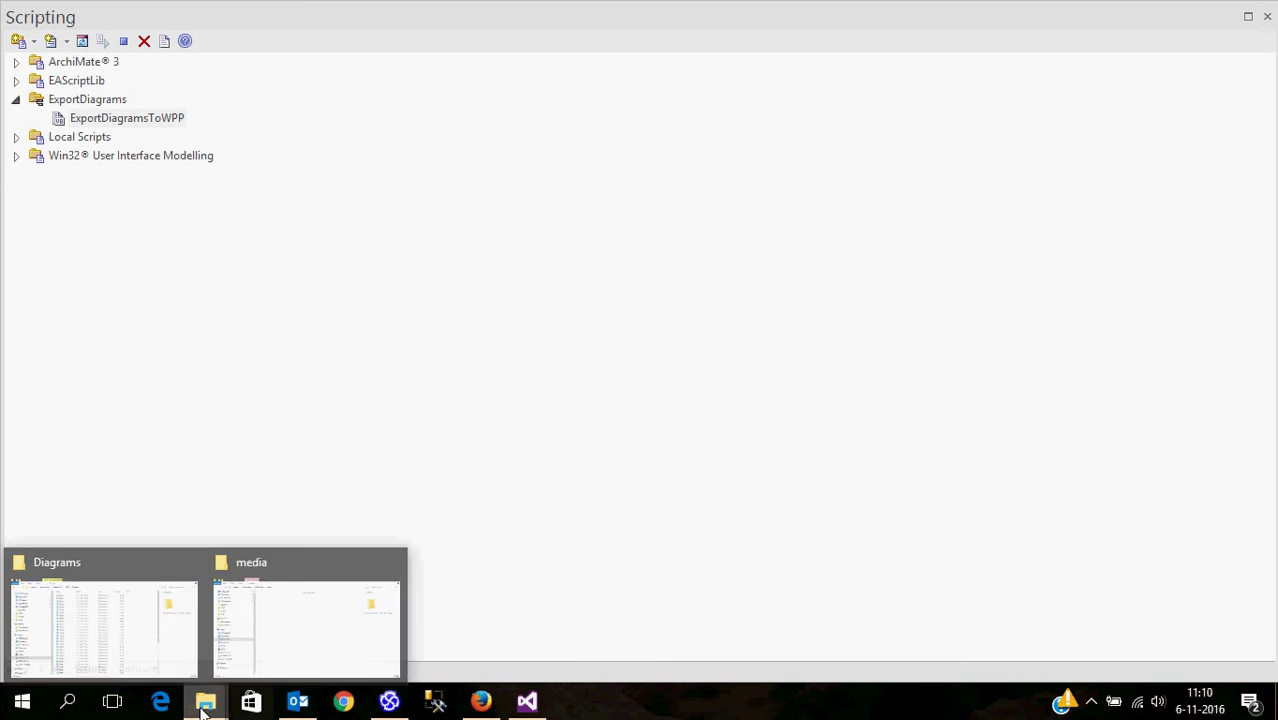
pyautogui.click(133, 629)
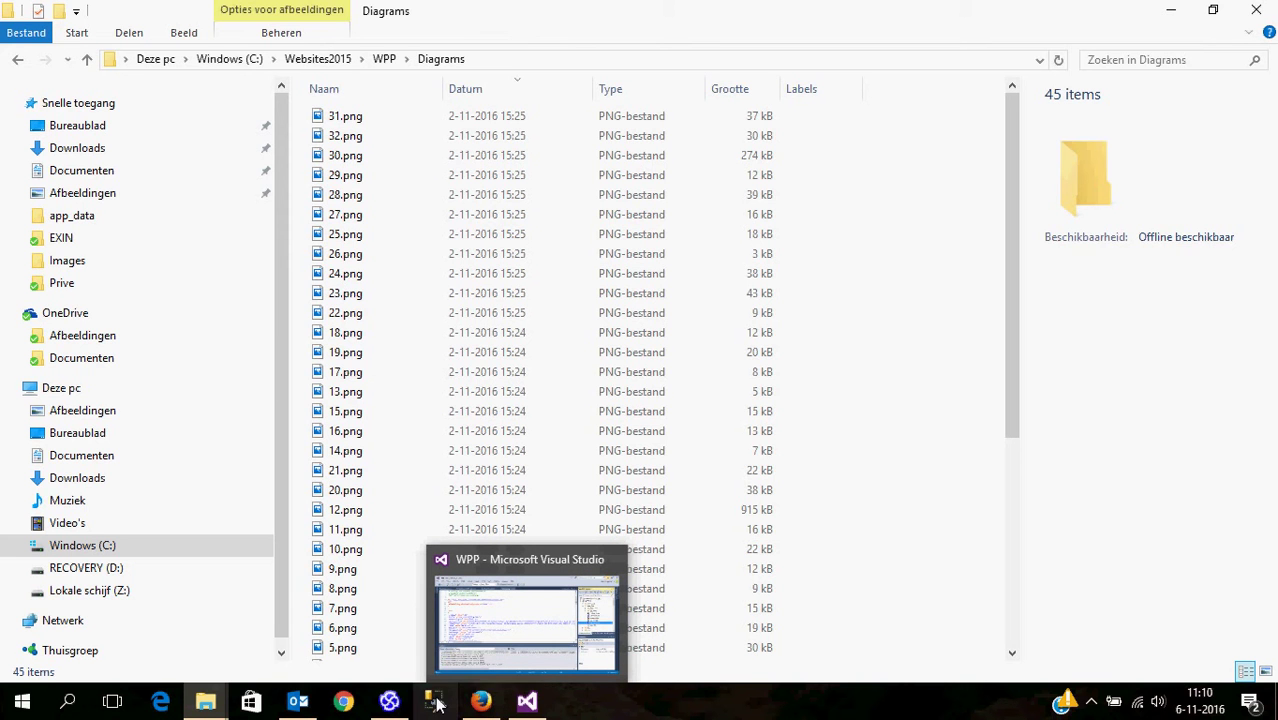
pyautogui.click(389, 702)
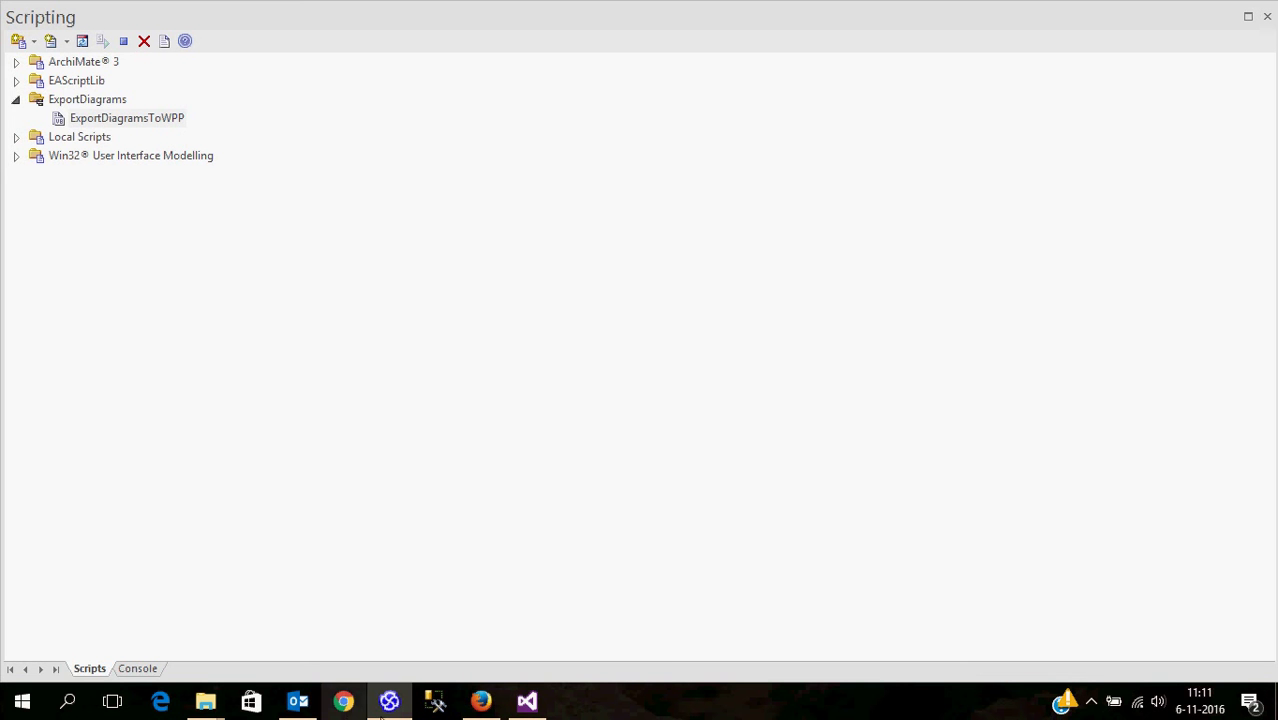
pyautogui.click(520, 706)
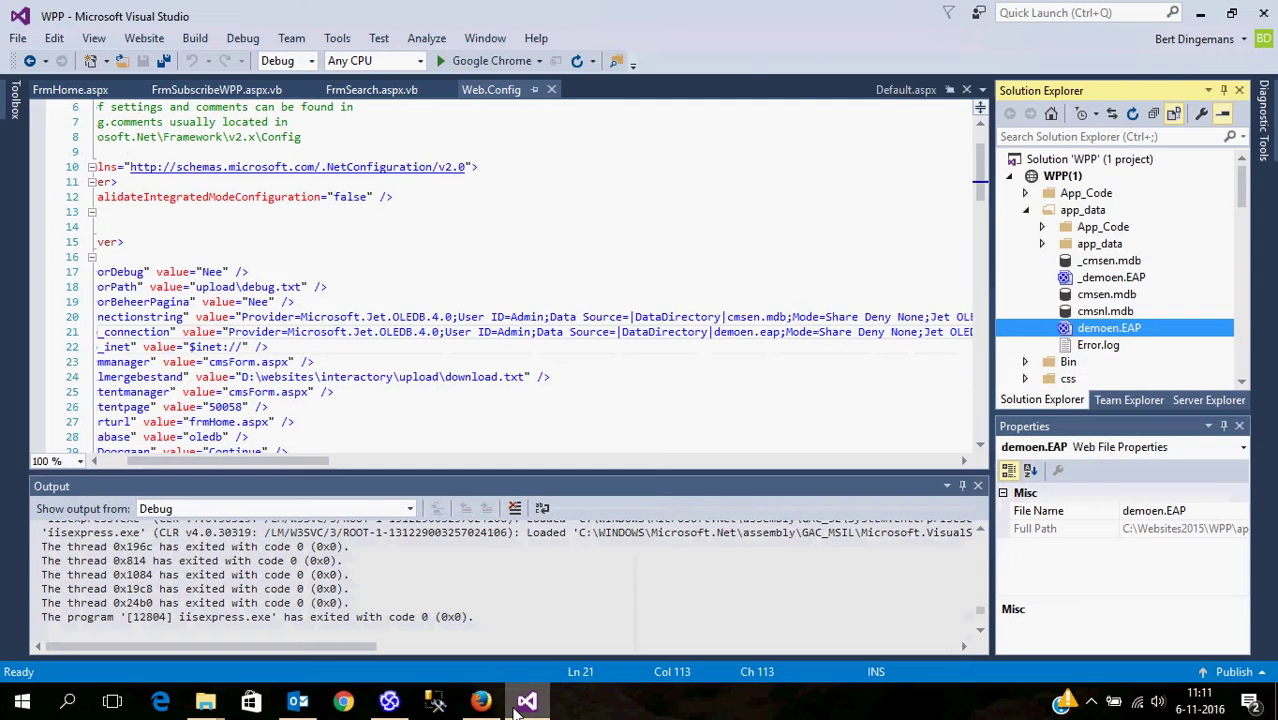